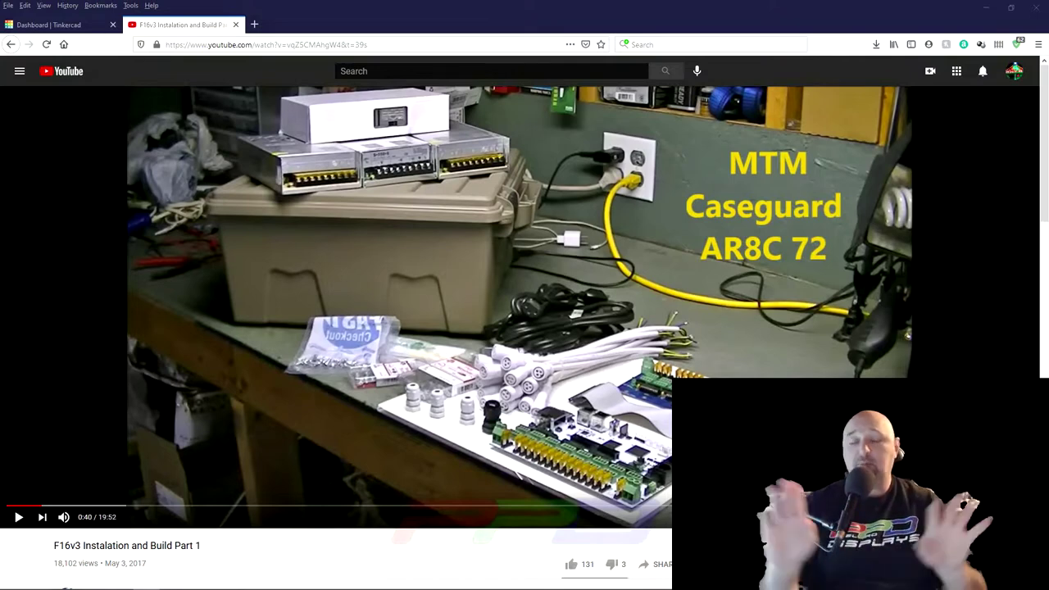
# Step: Go back to the Tinkercad dashboard and open the Controller Output Labels 1-16 design page
pyautogui.click(65, 26)
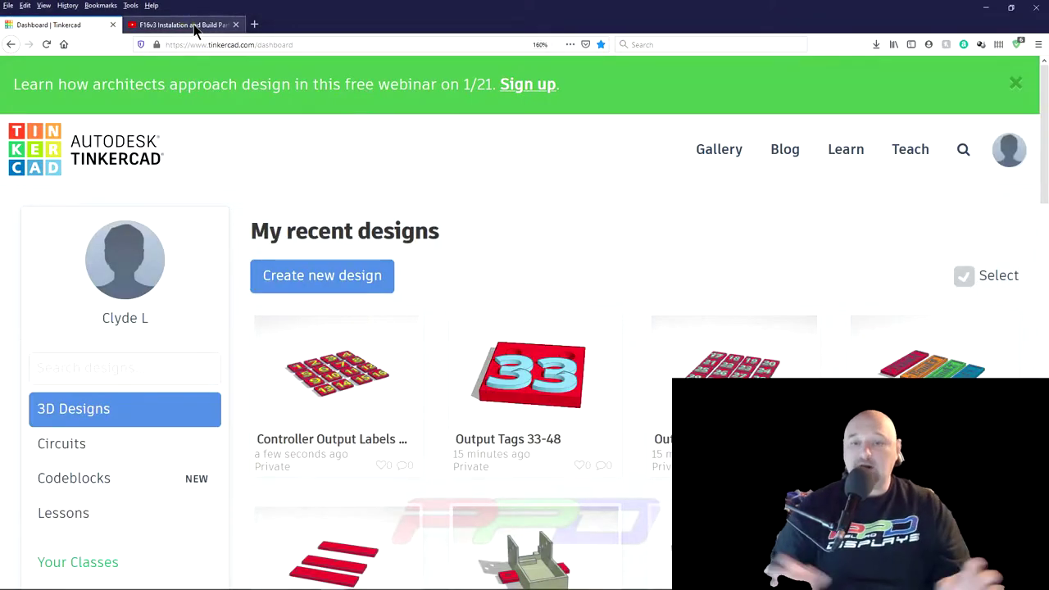
pyautogui.moveTo(926, 402)
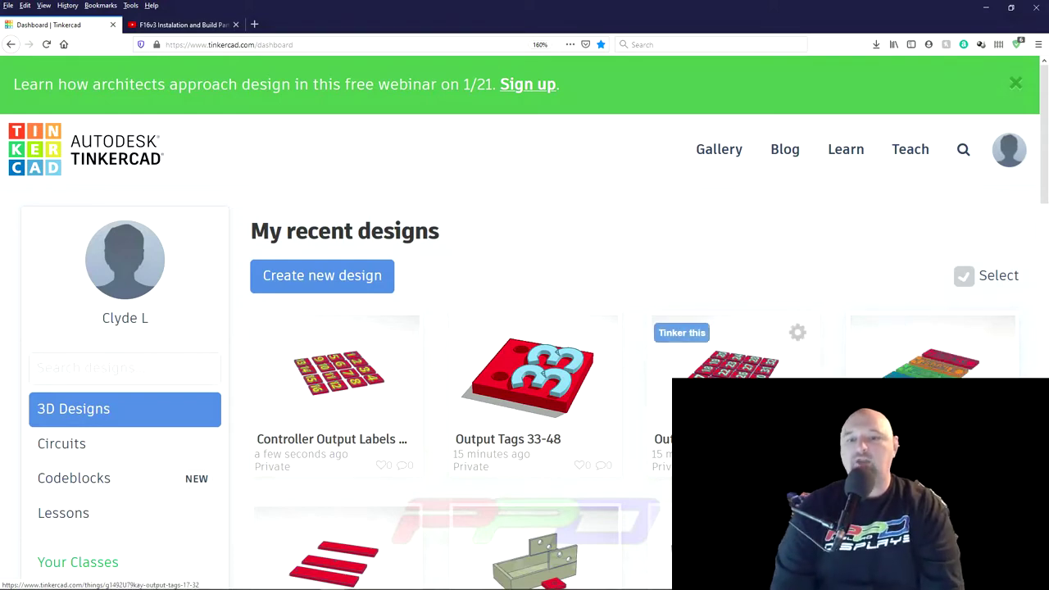
pyautogui.click(349, 391)
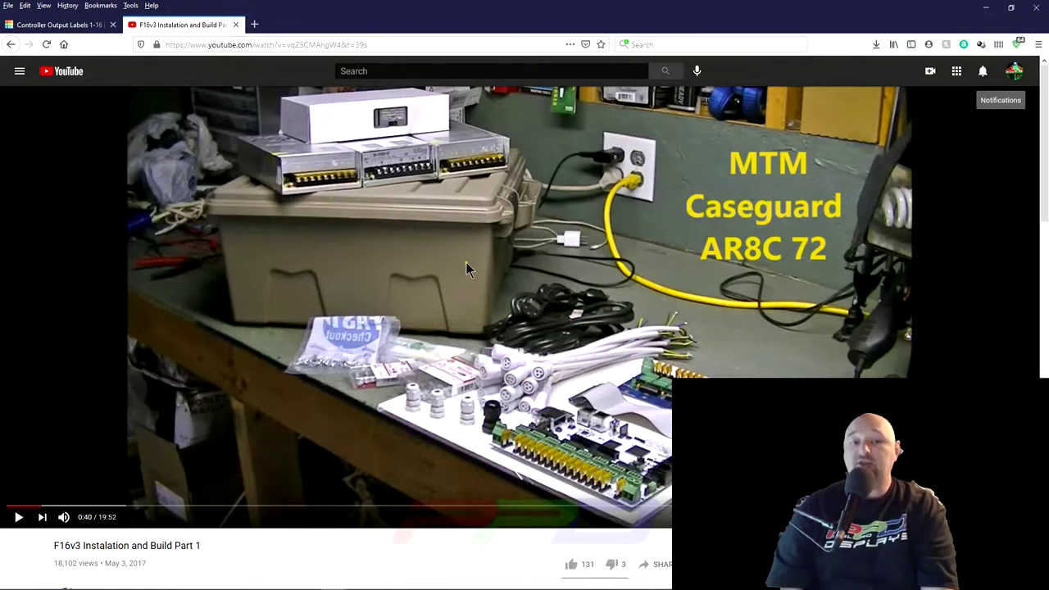
# Step: Close the current design details and open Output Tags 33-48 in the 3D editor
pyautogui.click(32, 25)
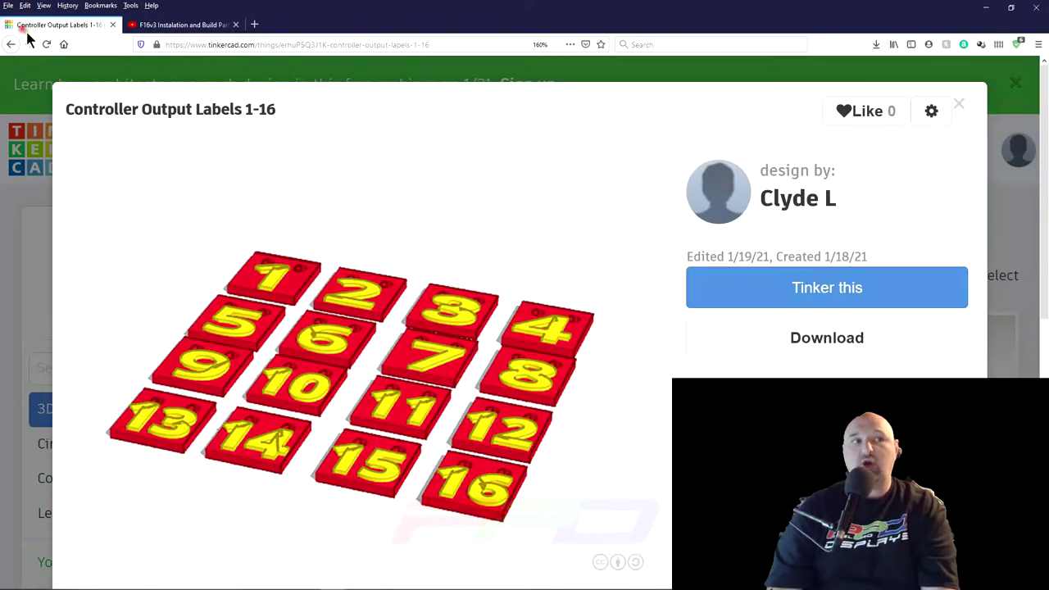
pyautogui.click(958, 104)
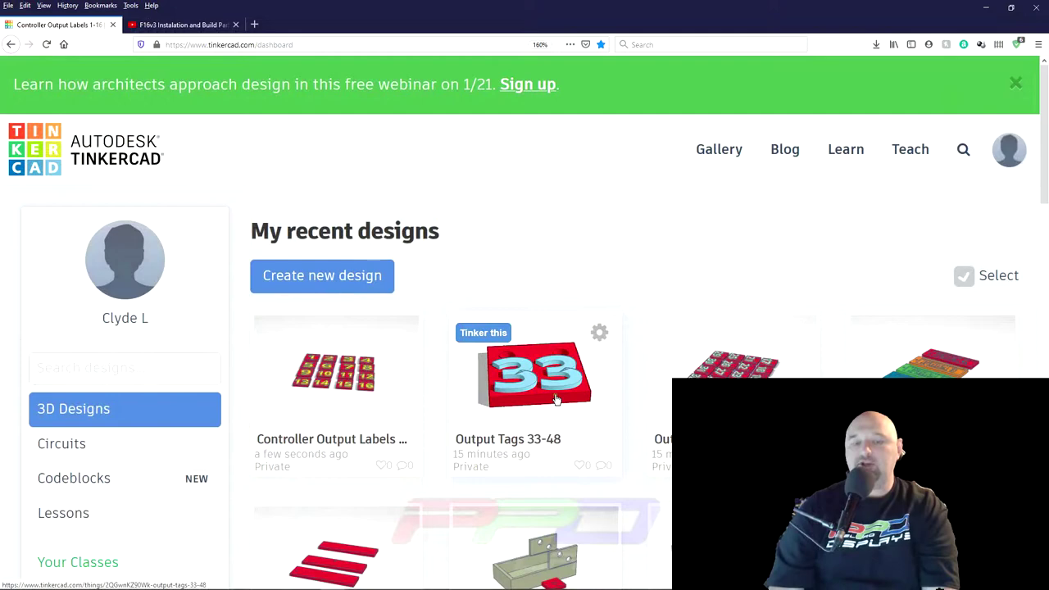
pyautogui.click(528, 416)
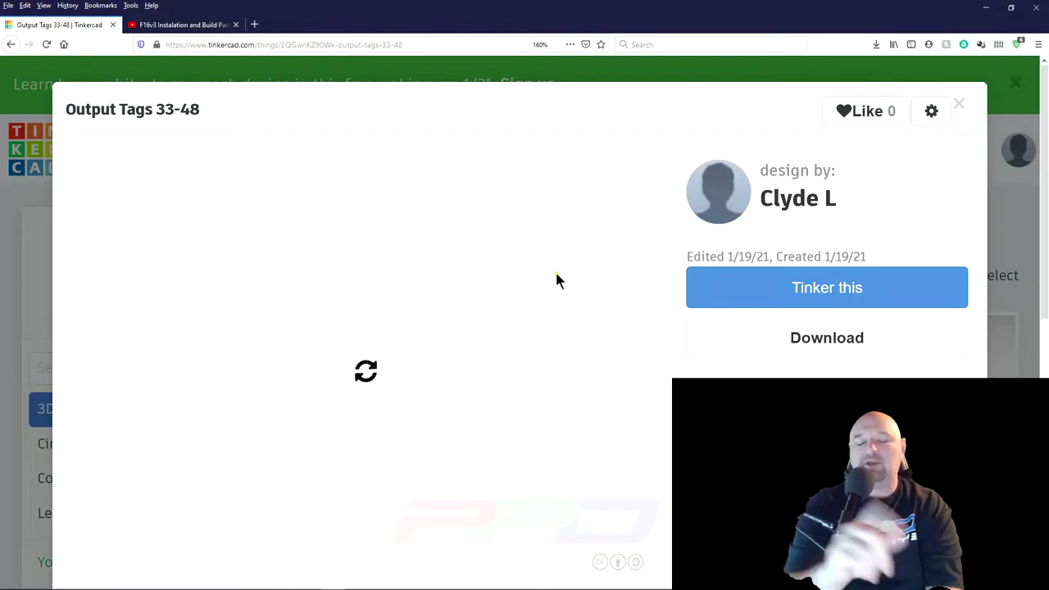
pyautogui.click(784, 276)
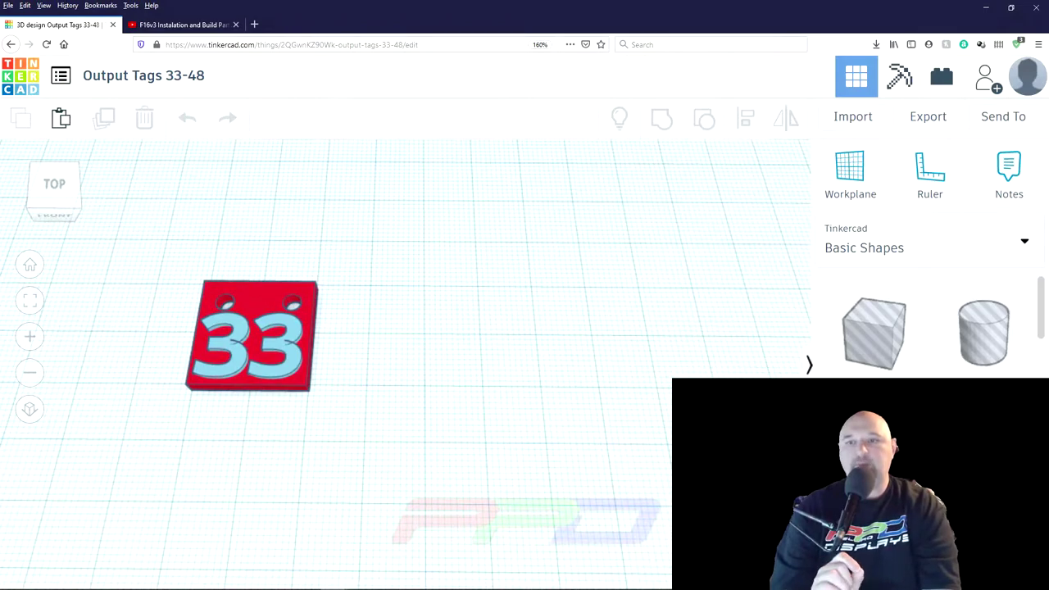
# Step: Zoom the browser out and place one red 20 mm Box beside the 33 tag, deleting the extra
pyautogui.scroll(-5, 529, 309)
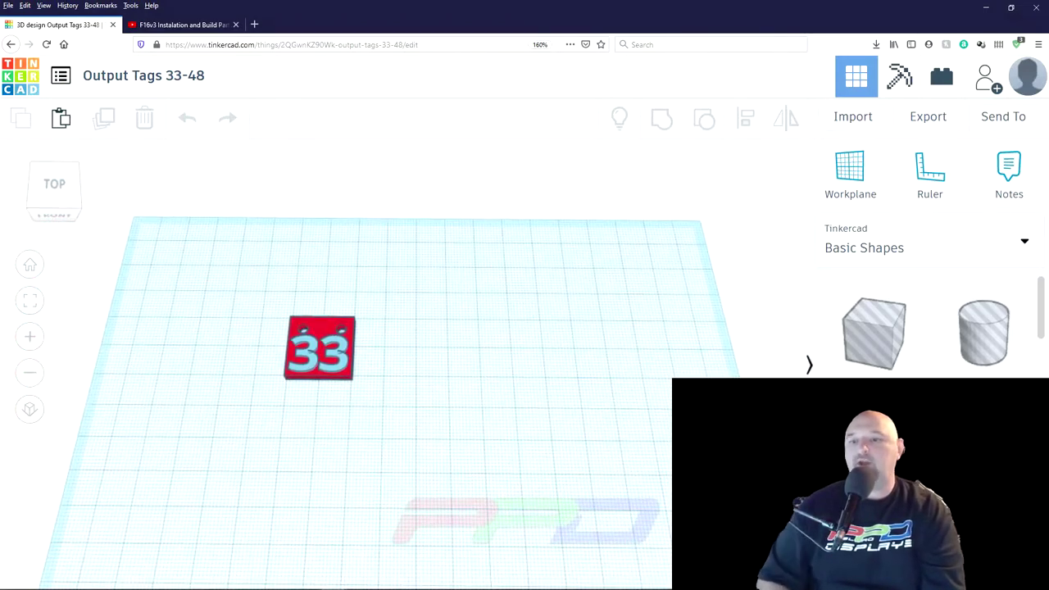
pyautogui.hotkey('ctrl', '-')
pyautogui.hotkey('ctrl', '-')
pyautogui.hotkey('ctrl', '-')
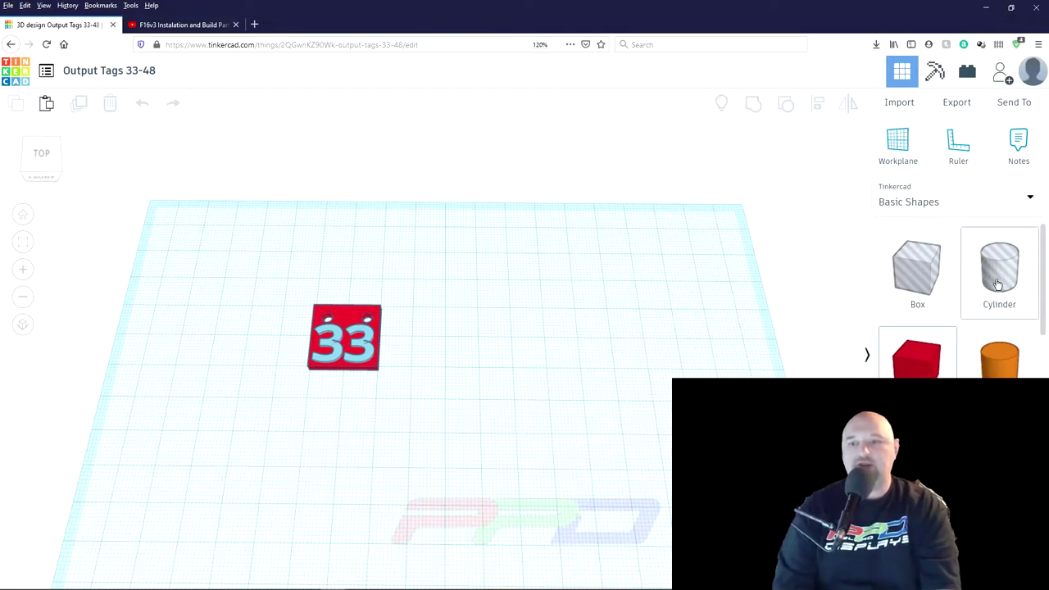
pyautogui.moveTo(917, 270); pyautogui.dragTo(491, 349)
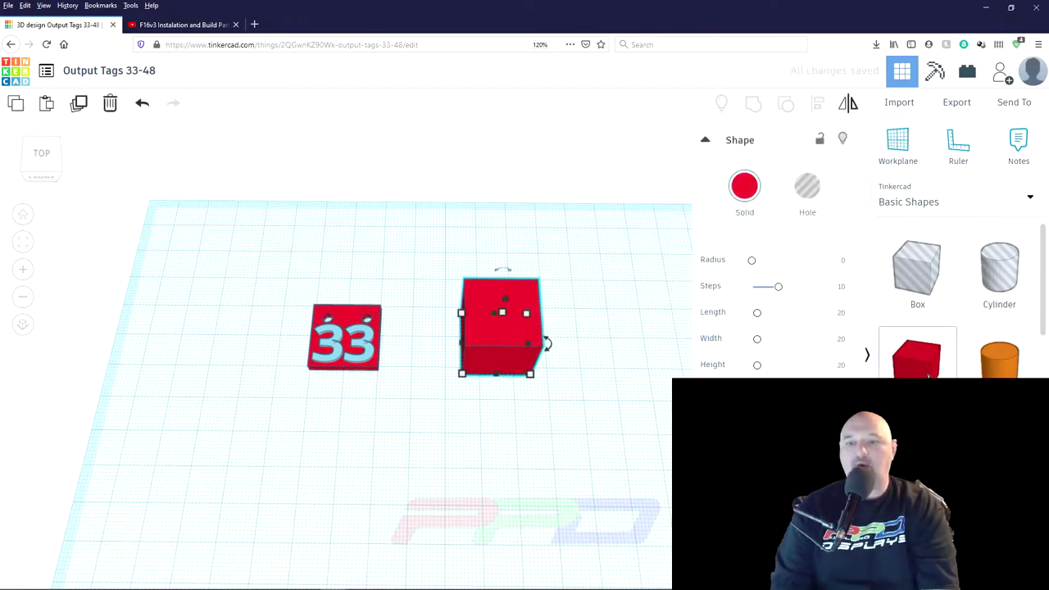
pyautogui.moveTo(928, 376); pyautogui.dragTo(610, 458)
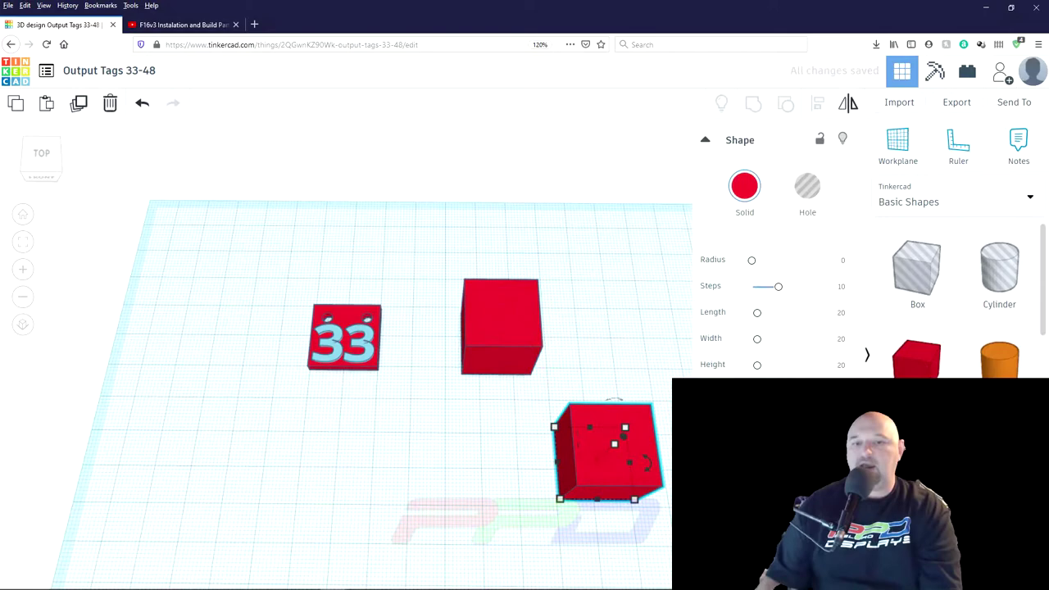
pyautogui.press('Delete')
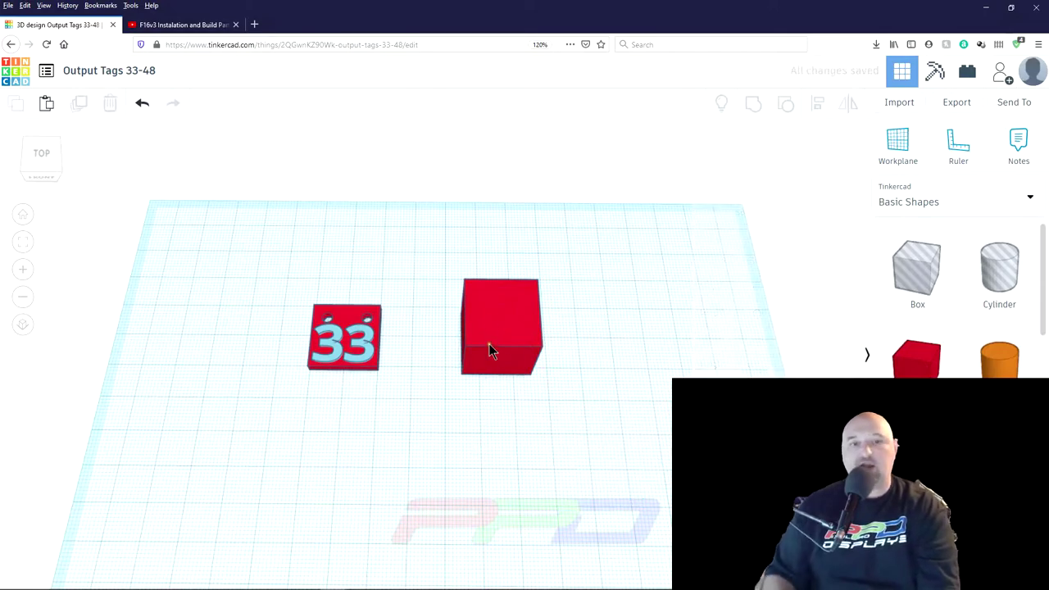
pyautogui.moveTo(498, 355); pyautogui.dragTo(433, 438, button='right')
pyautogui.scroll(2, 435, 442)
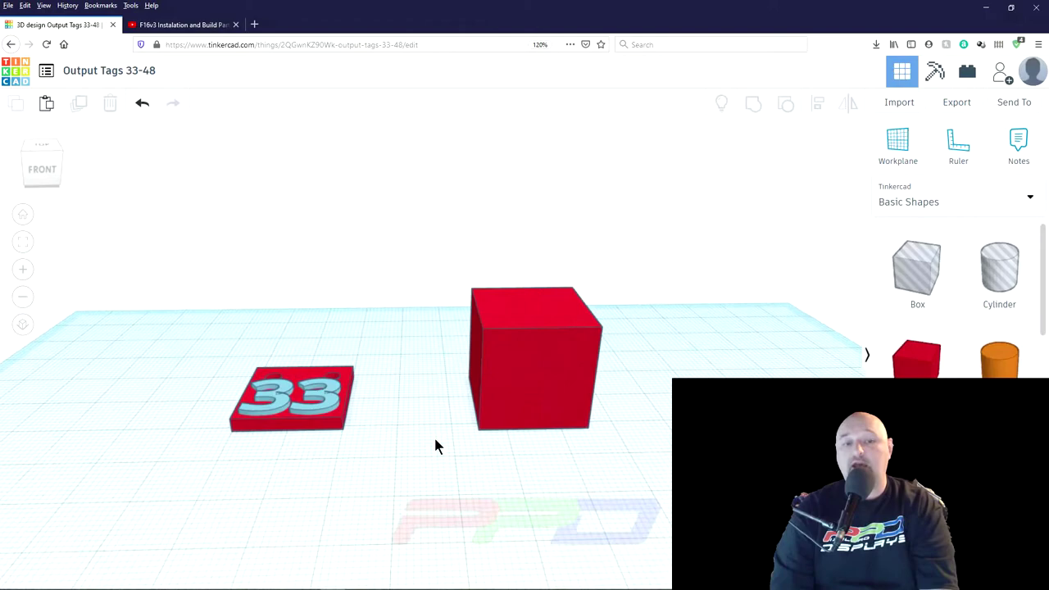
pyautogui.scroll(1, 435, 442)
pyautogui.scroll(-3, 435, 443)
pyautogui.scroll(1, 435, 442)
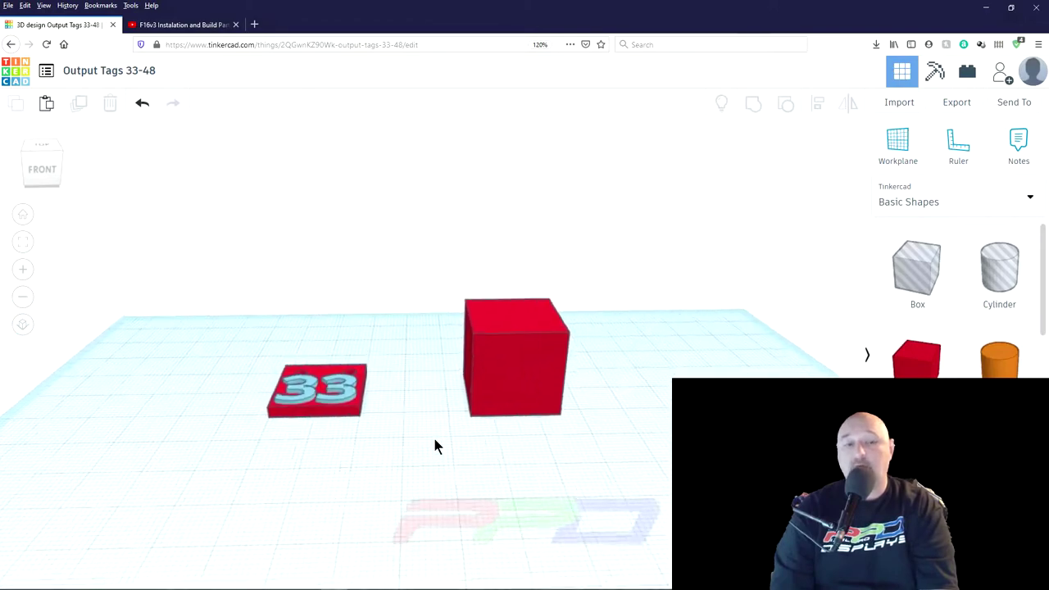
pyautogui.moveTo(461, 447); pyautogui.dragTo(405, 451, button='right')
pyautogui.moveTo(473, 446); pyautogui.dragTo(705, 546)
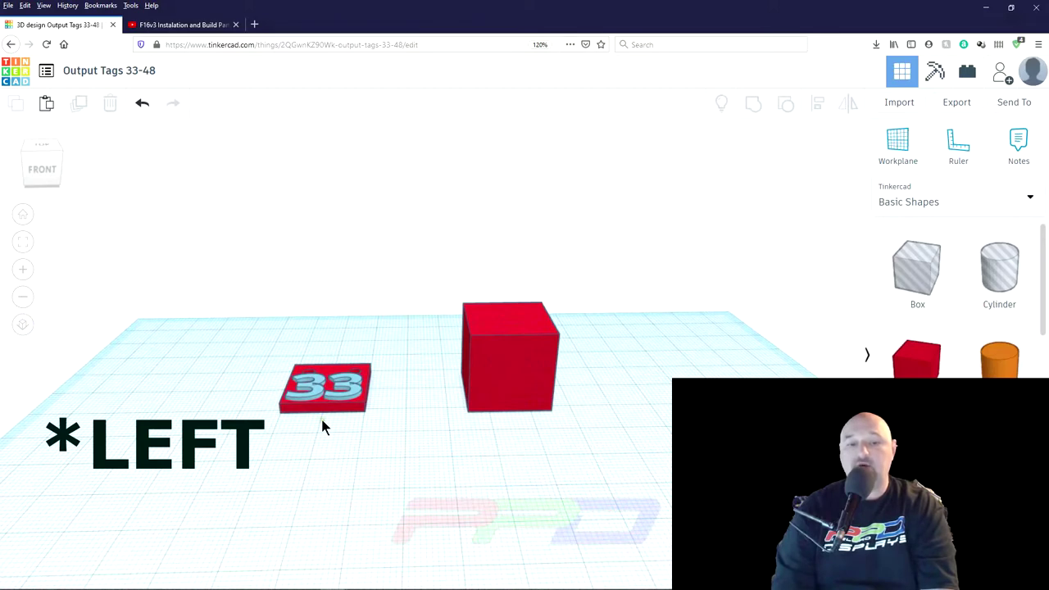
pyautogui.moveTo(324, 407); pyautogui.dragTo(566, 565)
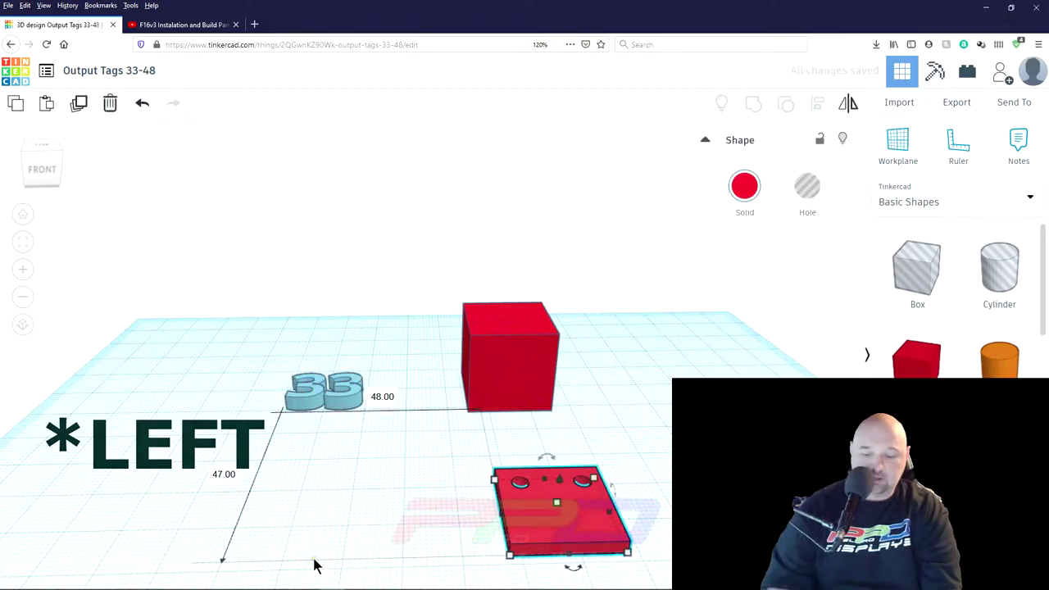
pyautogui.hotkey('ctrl', 'z')
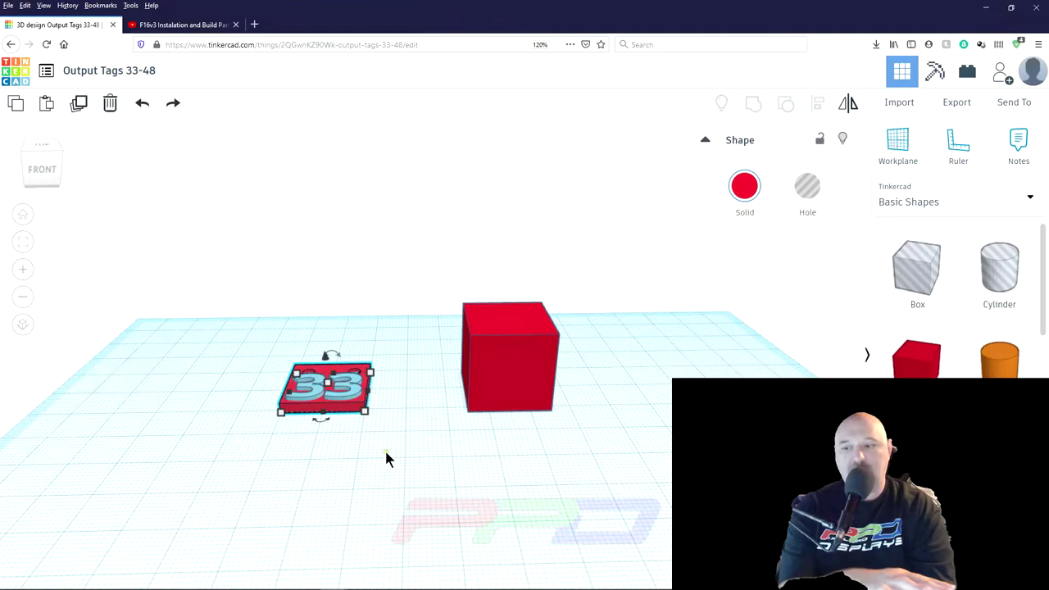
# Step: Keep the box's 20.00 sides and set its height to 2 mm, making a flat plate
pyautogui.click(443, 446)
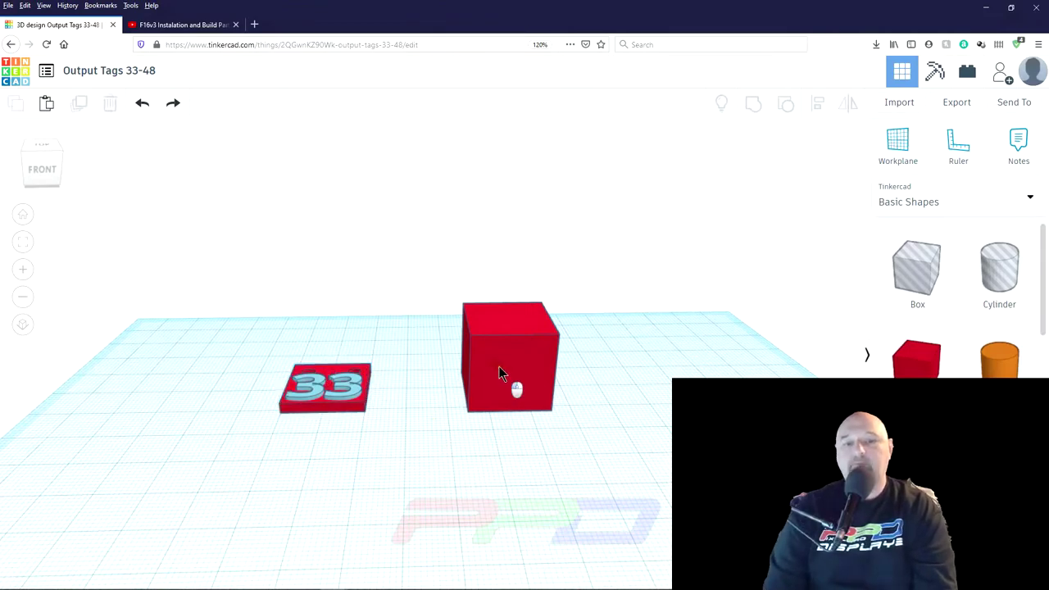
pyautogui.click(498, 367)
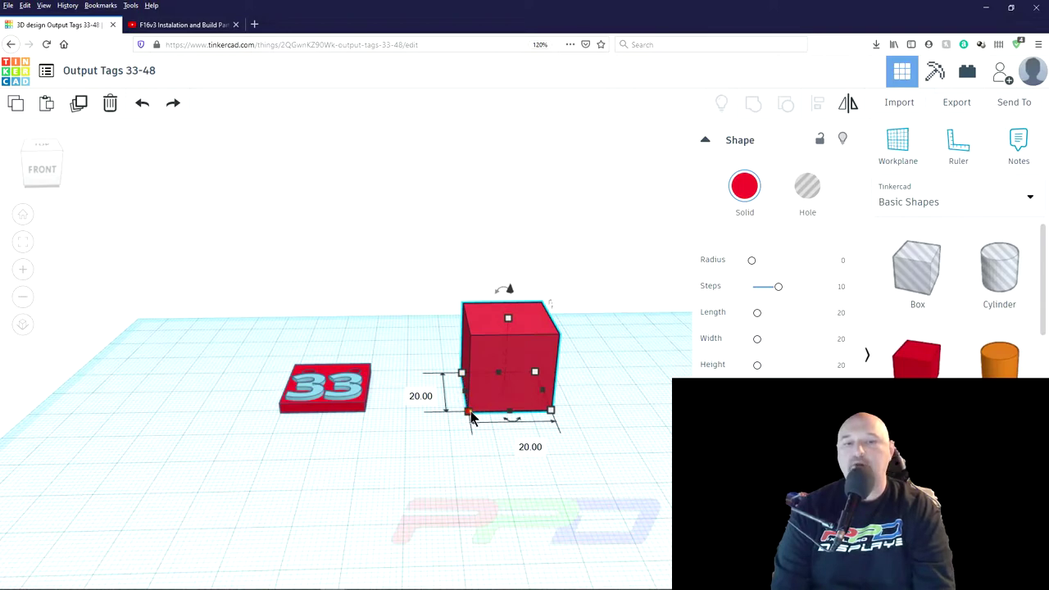
pyautogui.click(408, 392)
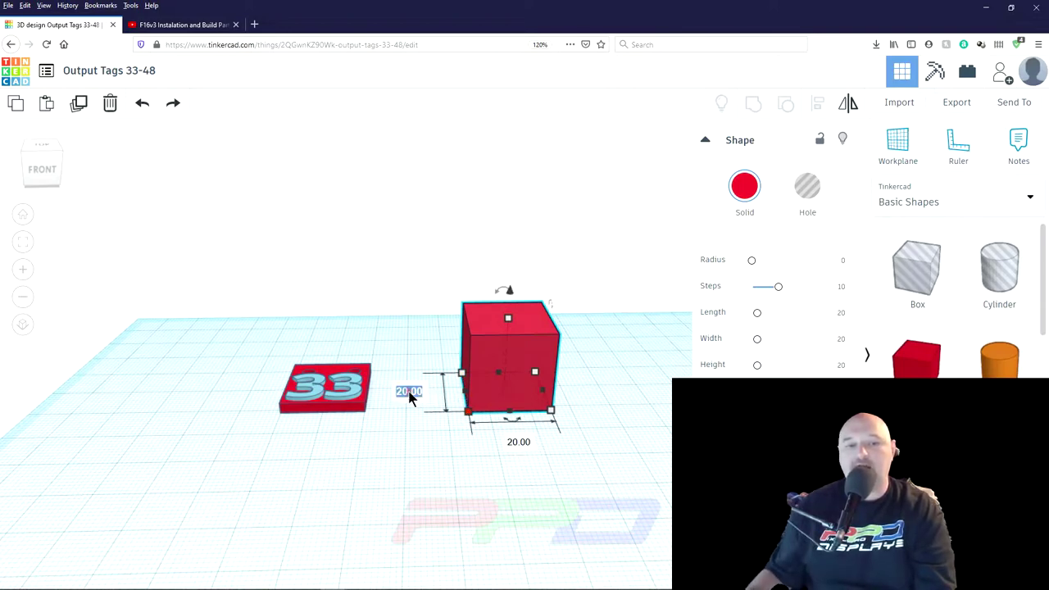
pyautogui.press('Escape')
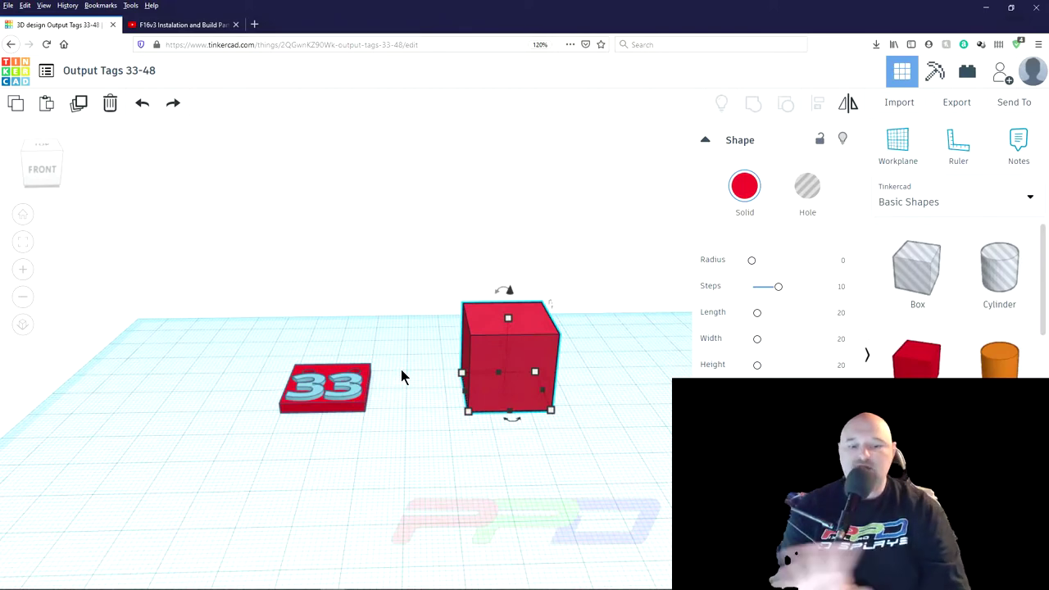
pyautogui.moveTo(506, 319)
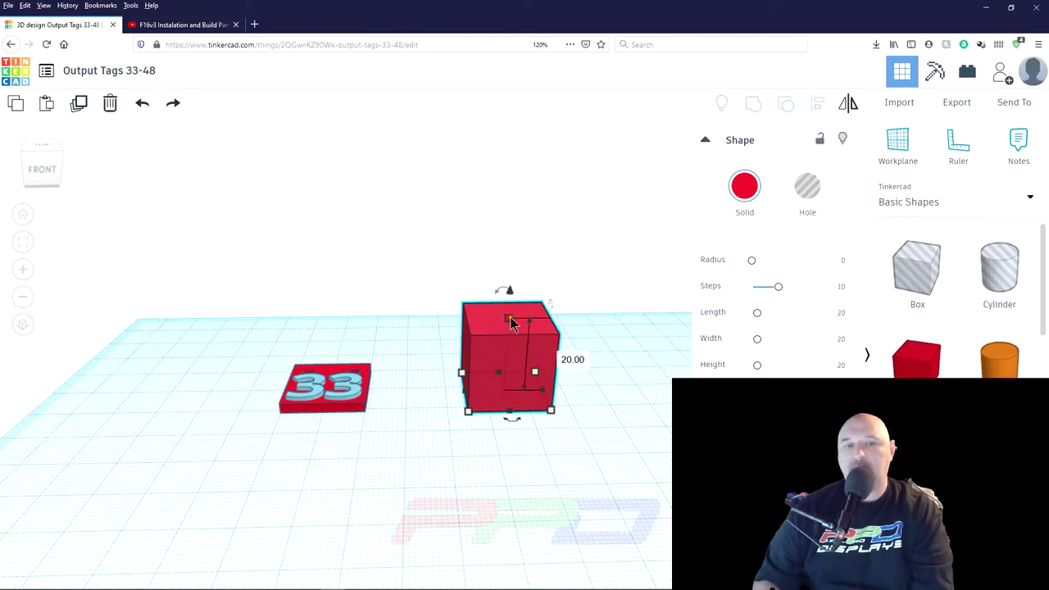
pyautogui.click(561, 355)
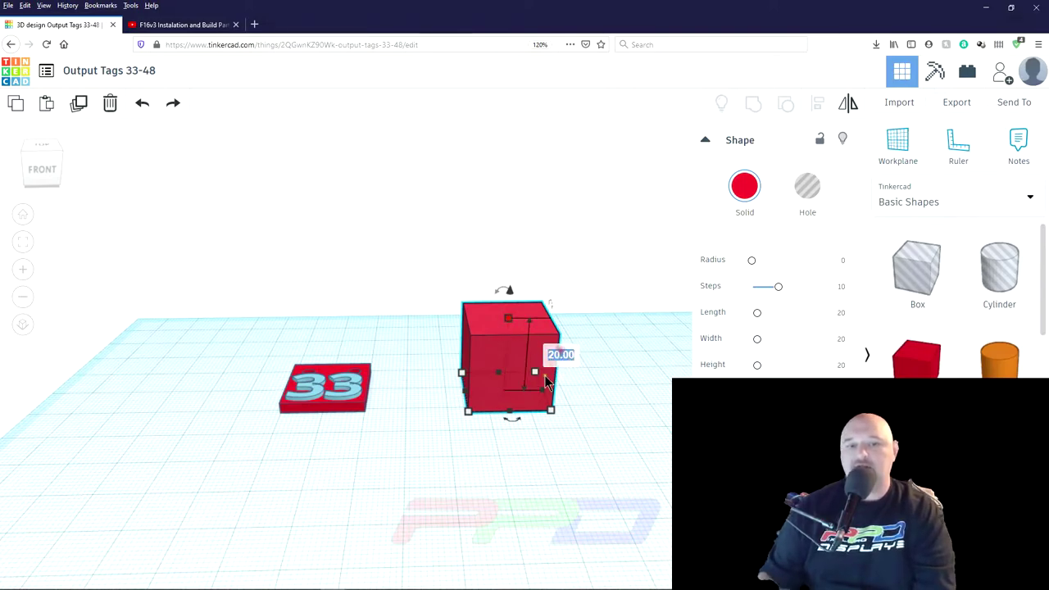
pyautogui.write('2')
pyautogui.press('Return')
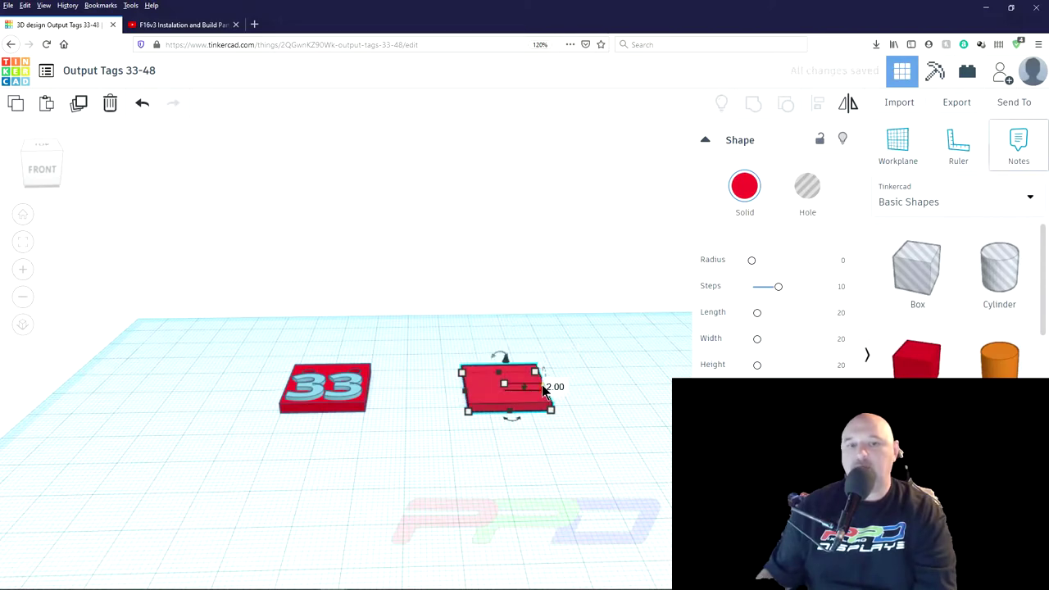
pyautogui.click(489, 425)
pyautogui.moveTo(489, 424); pyautogui.dragTo(390, 536, button='right')
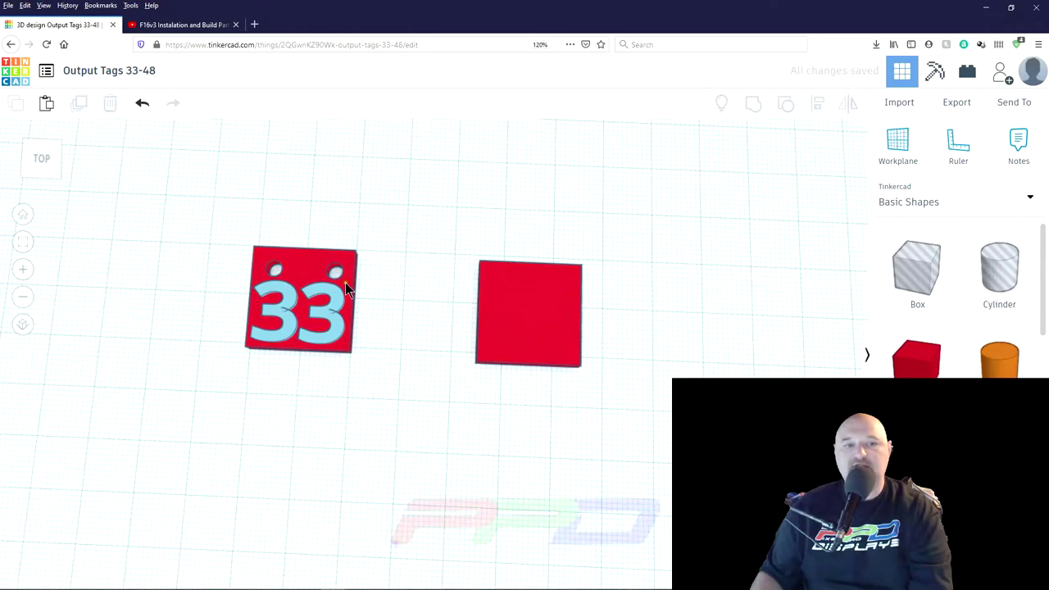
# Step: Add a cylinder beside the red plate and size its footprint to 3.5 × 3.5 mm
pyautogui.moveTo(529, 313); pyautogui.dragTo(509, 304)
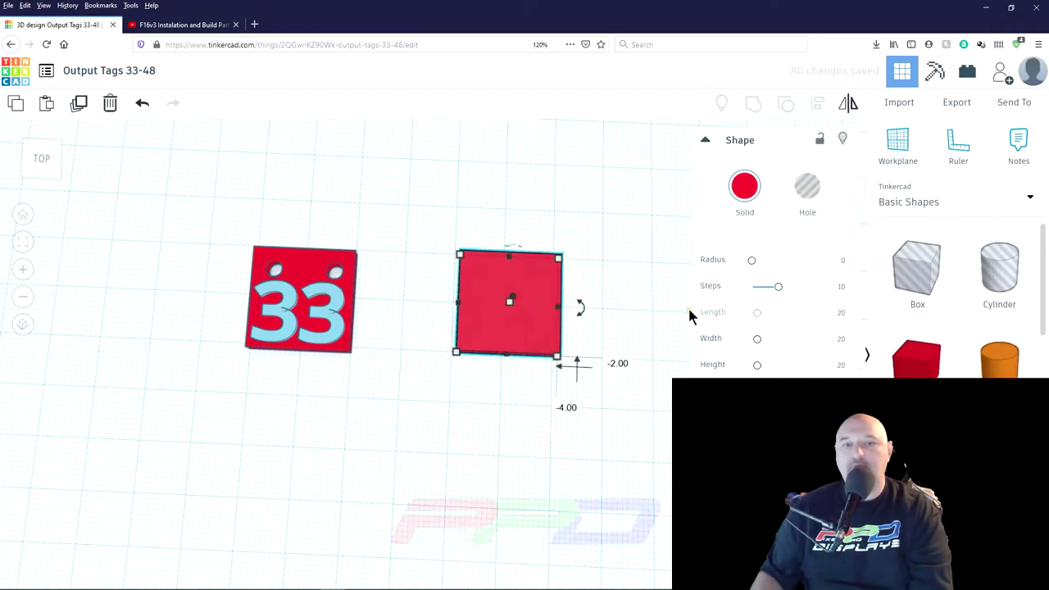
pyautogui.click(620, 295)
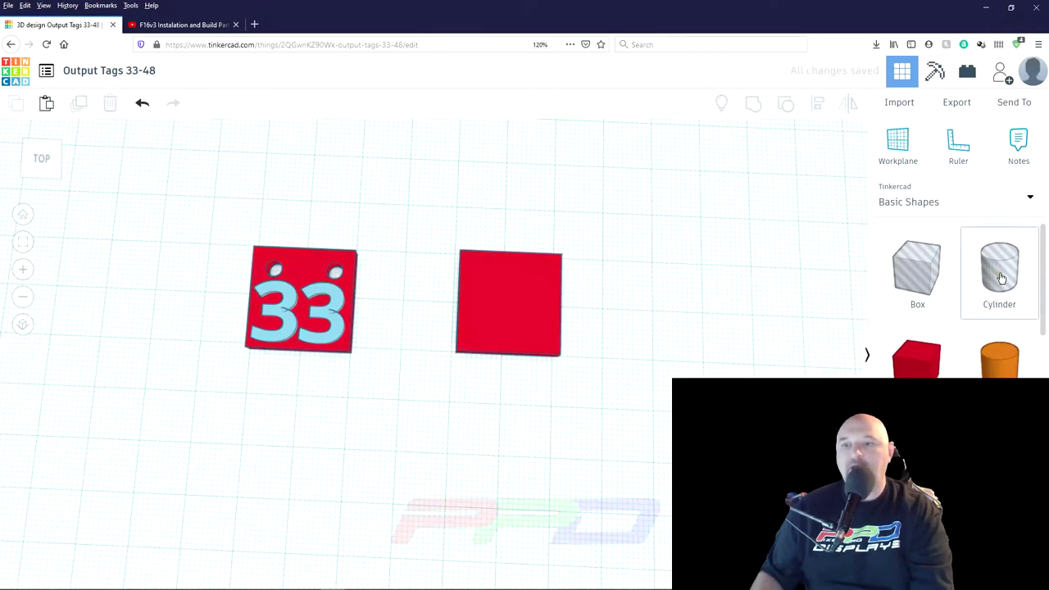
pyautogui.moveTo(996, 274); pyautogui.dragTo(627, 303)
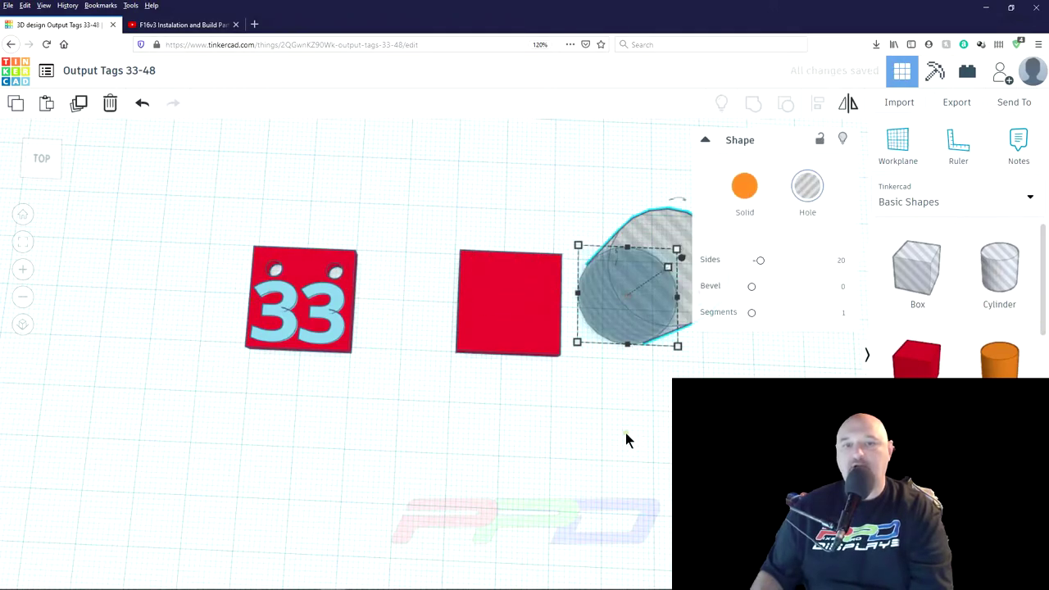
pyautogui.moveTo(627, 438); pyautogui.dragTo(620, 356, button='right')
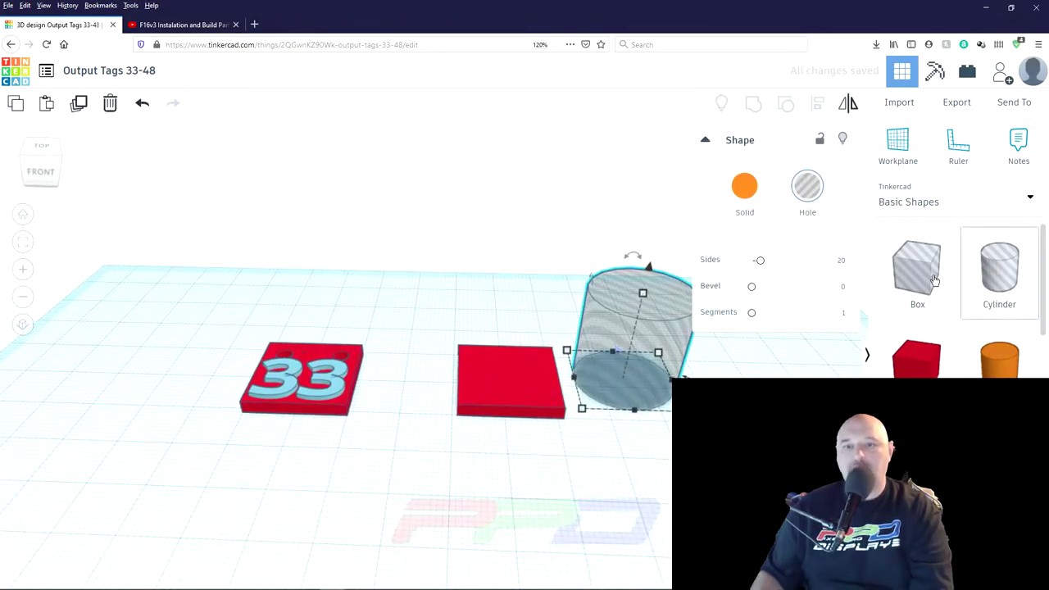
pyautogui.moveTo(569, 353)
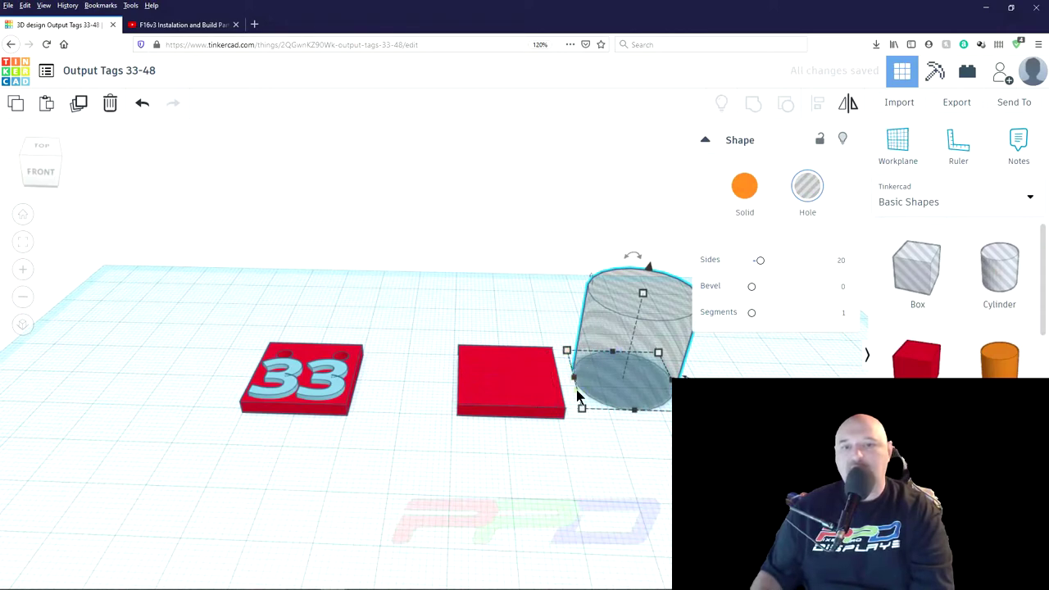
pyautogui.moveTo(577, 411)
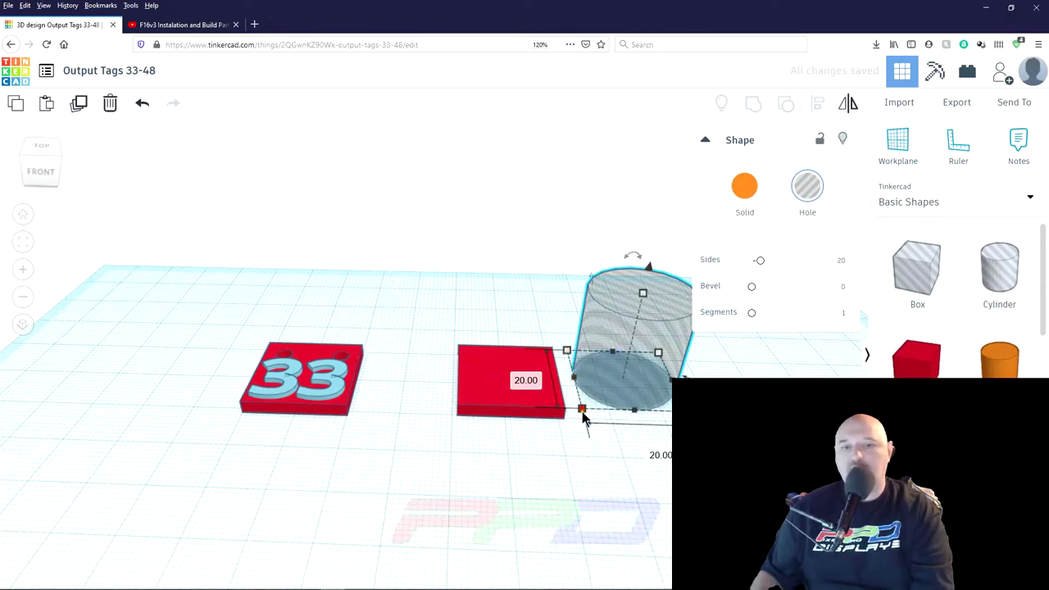
pyautogui.click(514, 375)
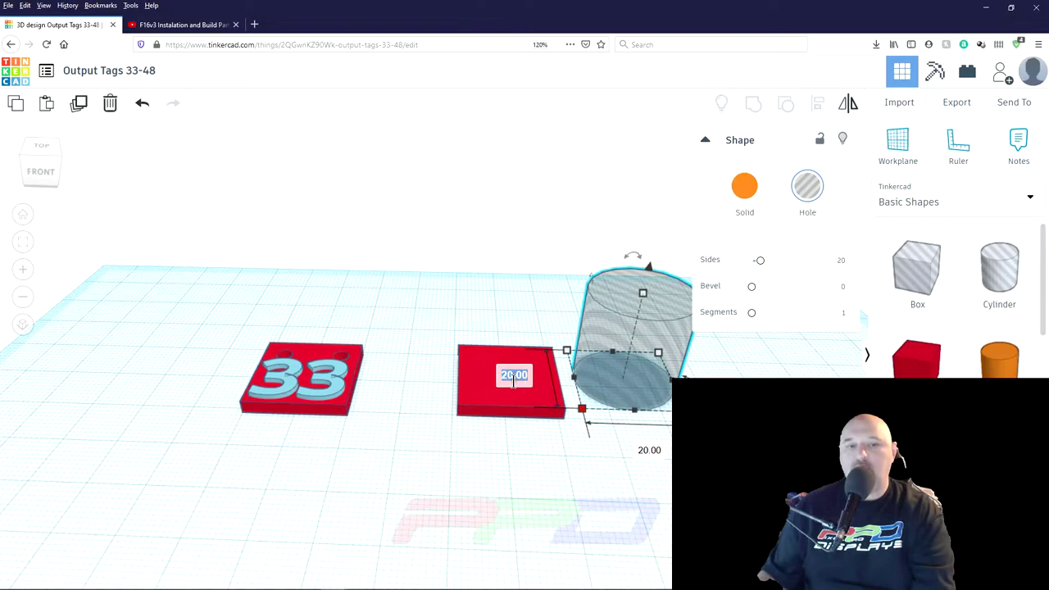
pyautogui.write('3.5')
pyautogui.press('Return')
pyautogui.click(634, 396)
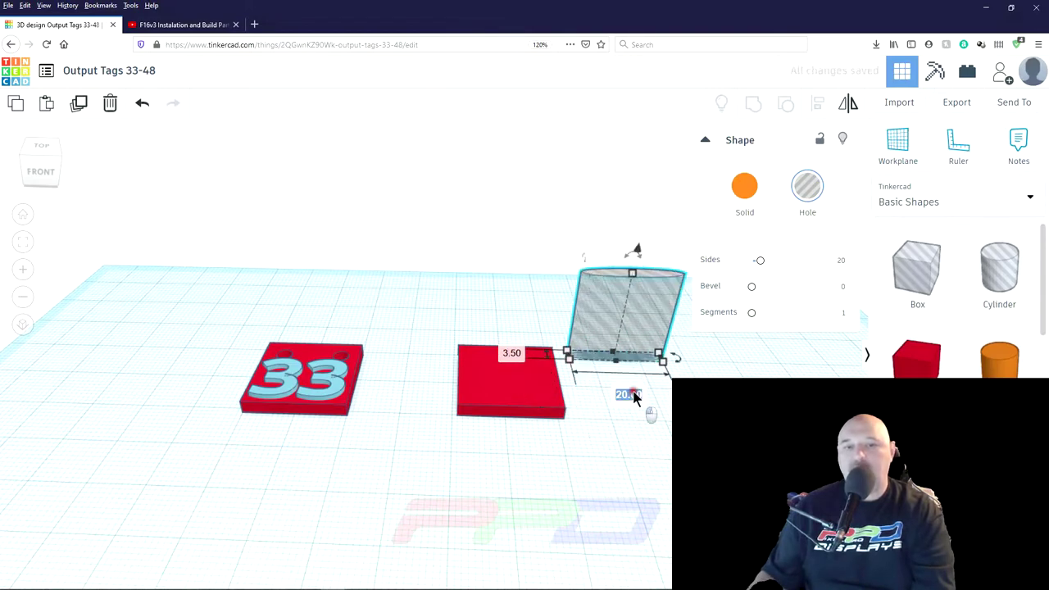
pyautogui.write('3.')
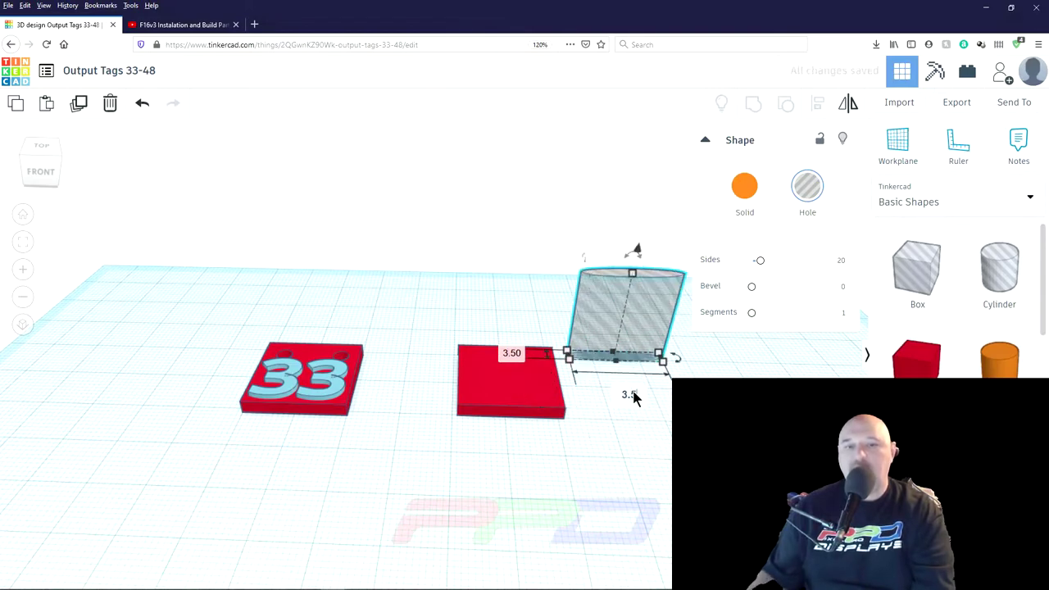
pyautogui.write('5')
pyautogui.press('Return')
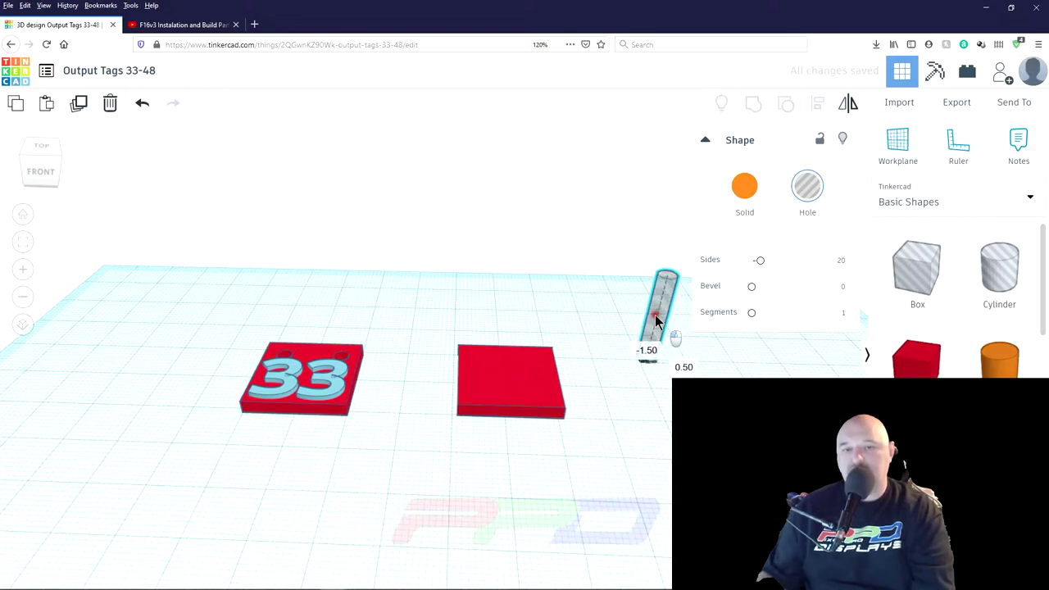
# Step: Move the 3.5 mm hole to the plate's top-left corner, undoing an accidental 4 mm resize
pyautogui.moveTo(655, 320); pyautogui.dragTo(477, 328)
pyautogui.click(425, 365)
pyautogui.moveTo(424, 365); pyautogui.dragTo(433, 302, button='right')
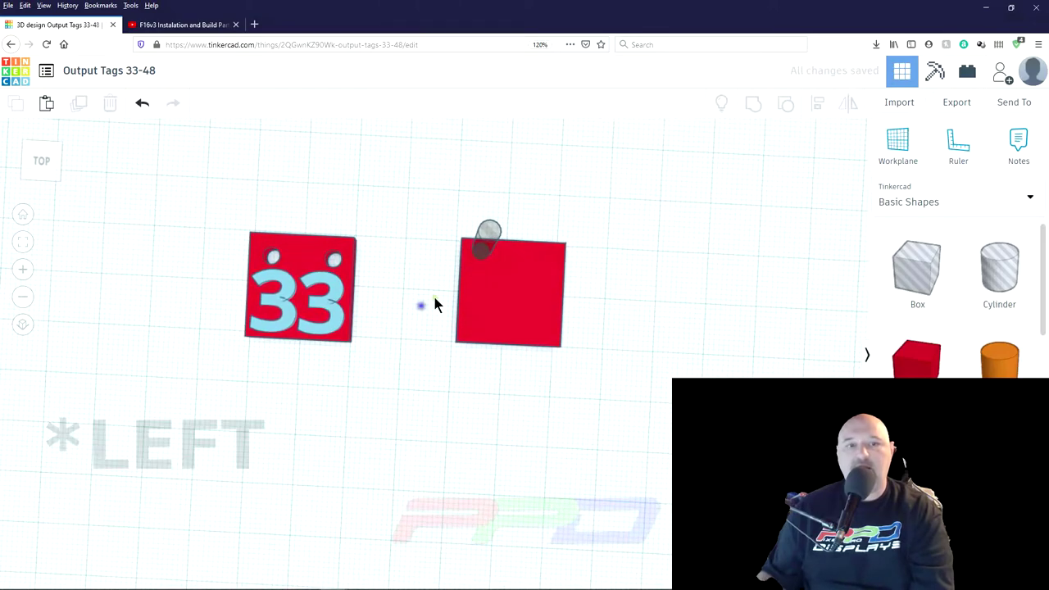
pyautogui.click(484, 254)
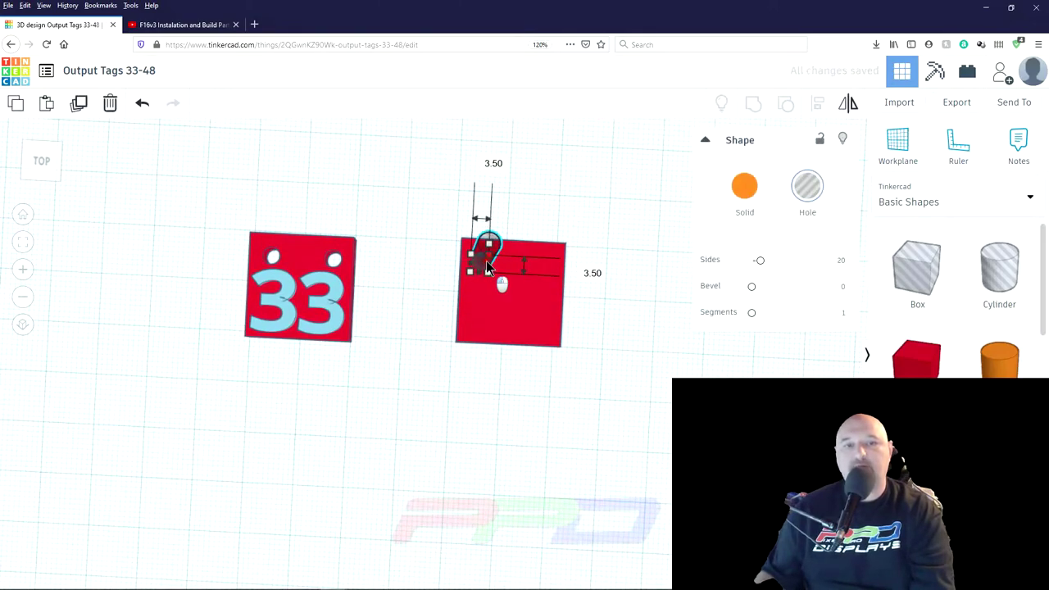
pyautogui.moveTo(486, 262); pyautogui.dragTo(487, 262)
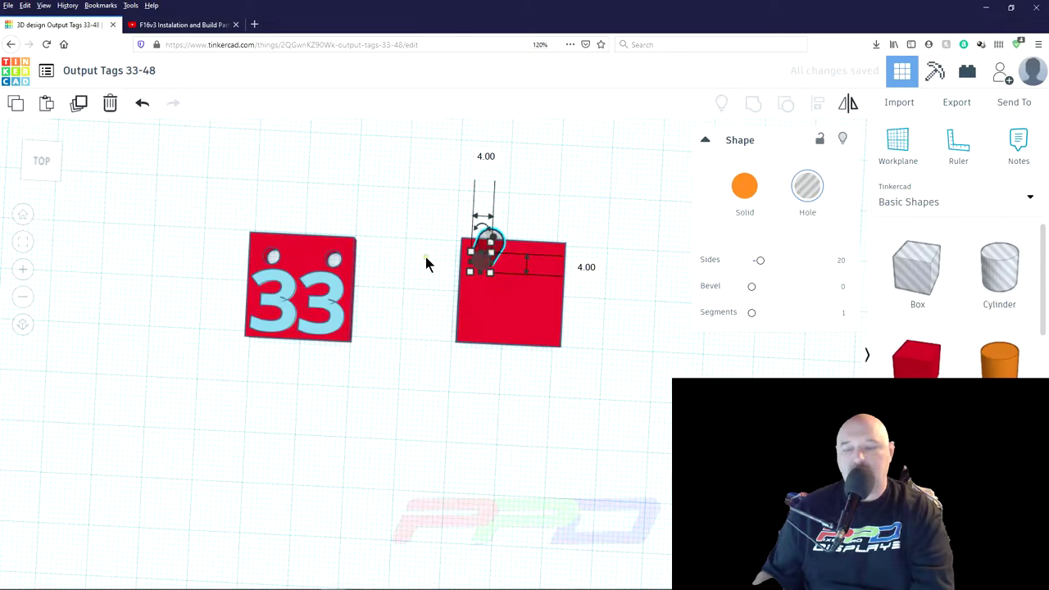
pyautogui.hotkey('ctrl', 'z')
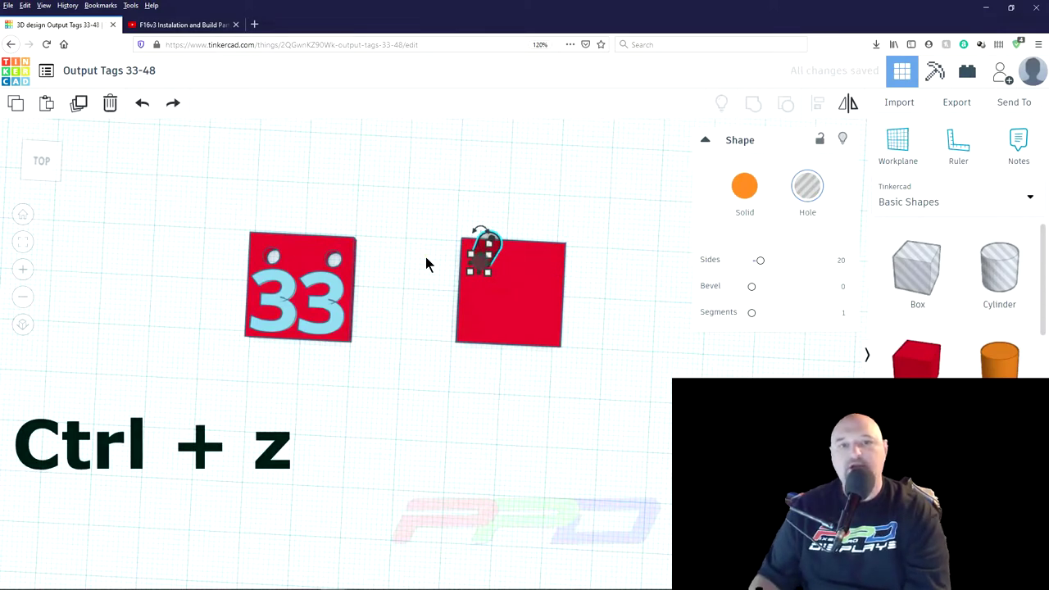
pyautogui.click(428, 286)
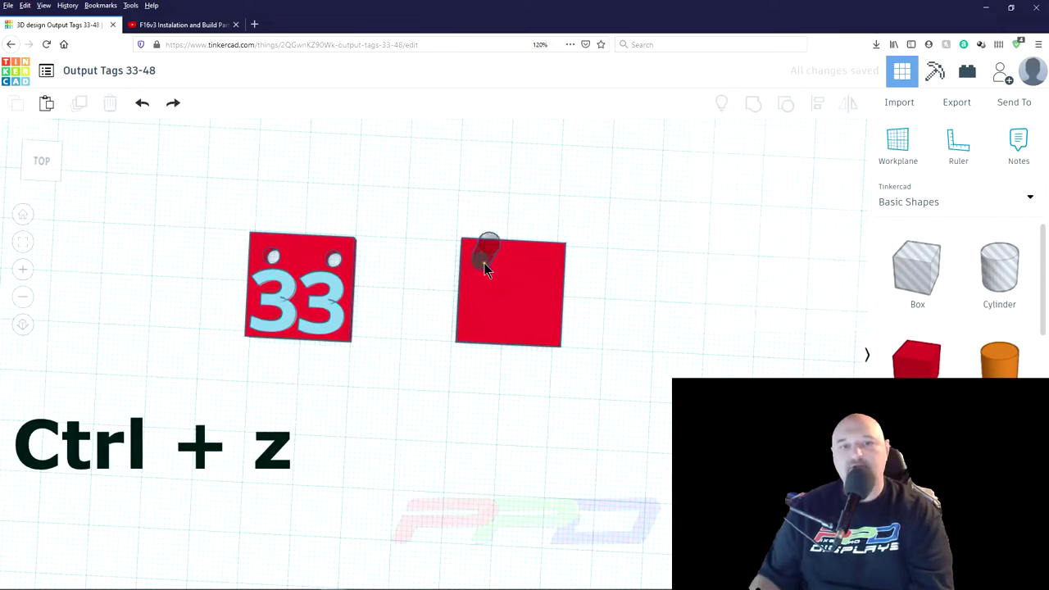
pyautogui.click(483, 264)
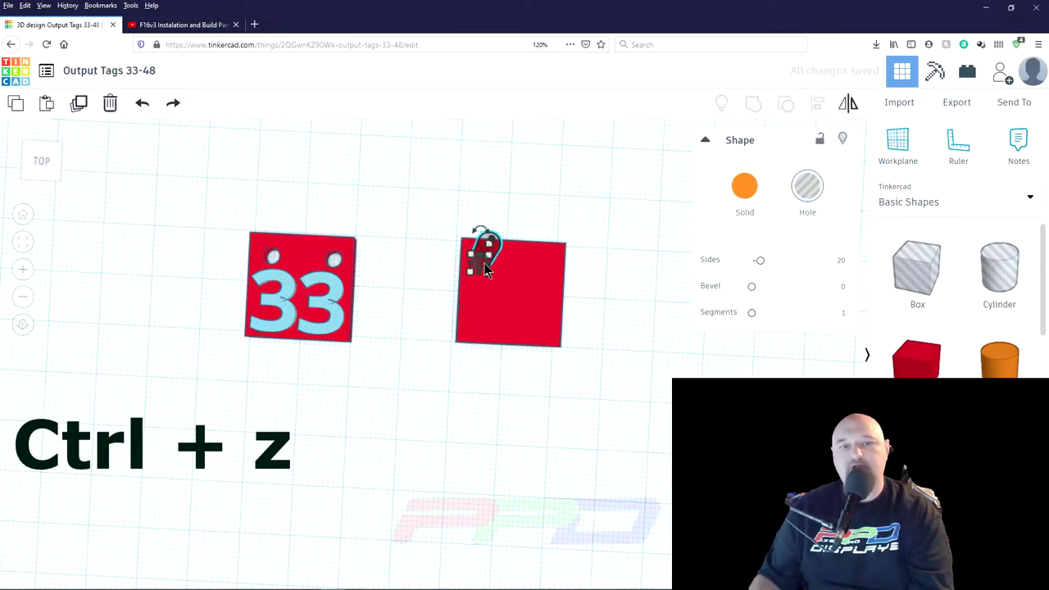
pyautogui.click(429, 286)
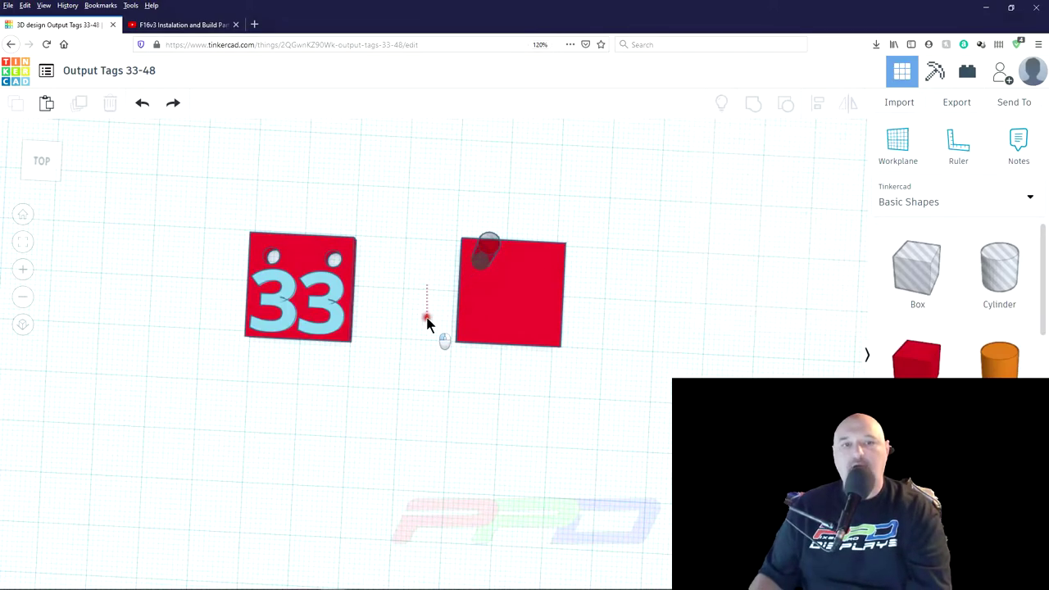
pyautogui.moveTo(418, 310); pyautogui.dragTo(320, 270, button='right')
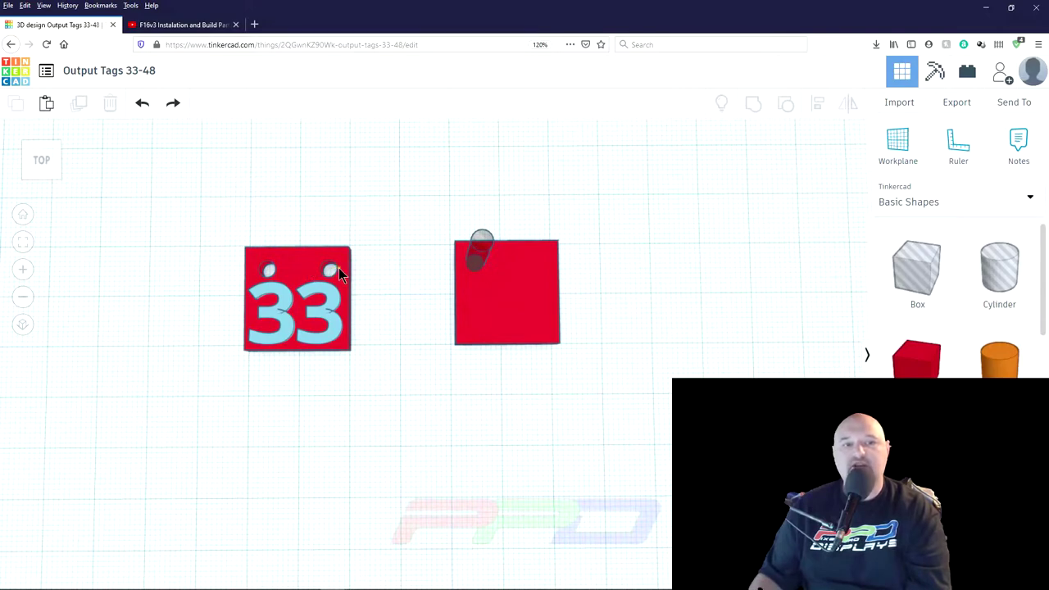
pyautogui.click(477, 263)
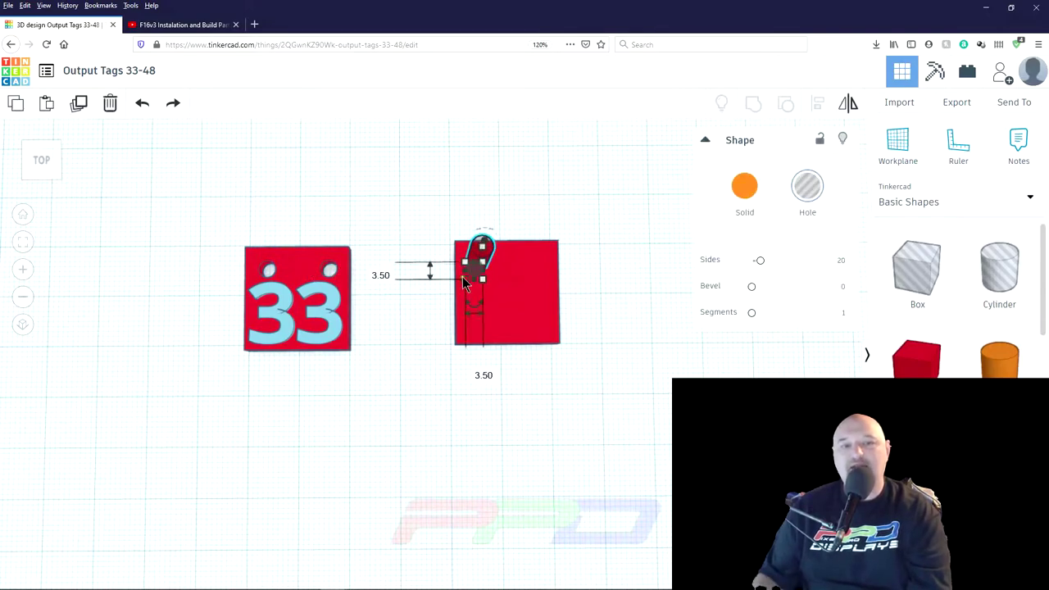
pyautogui.moveTo(479, 265)
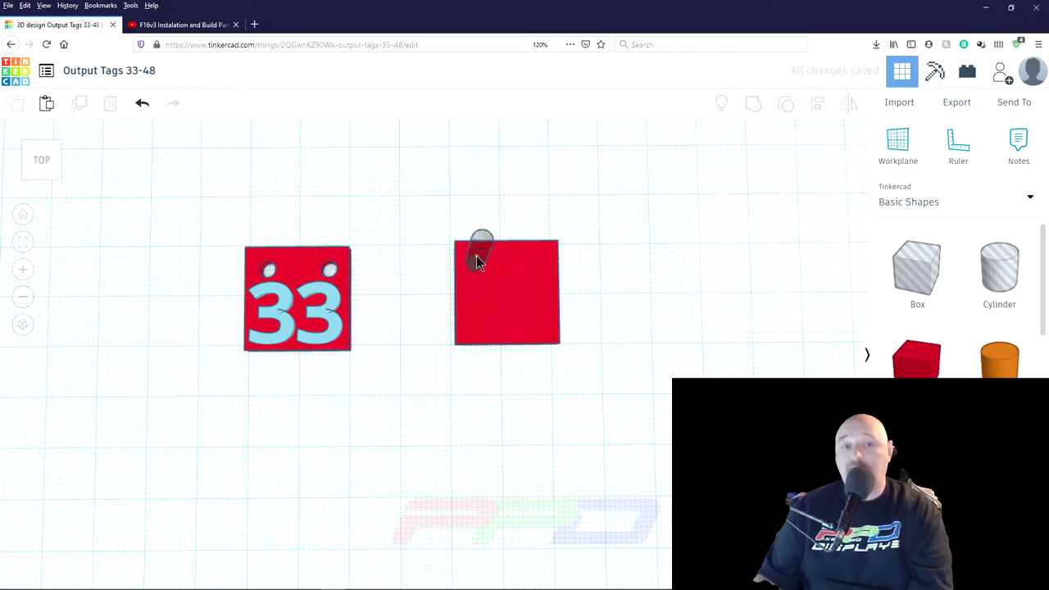
# Step: Duplicate the 3.5 mm hole and nudge the copy right to the plate's top-right corner
pyautogui.hotkey('ctrl', 'd')
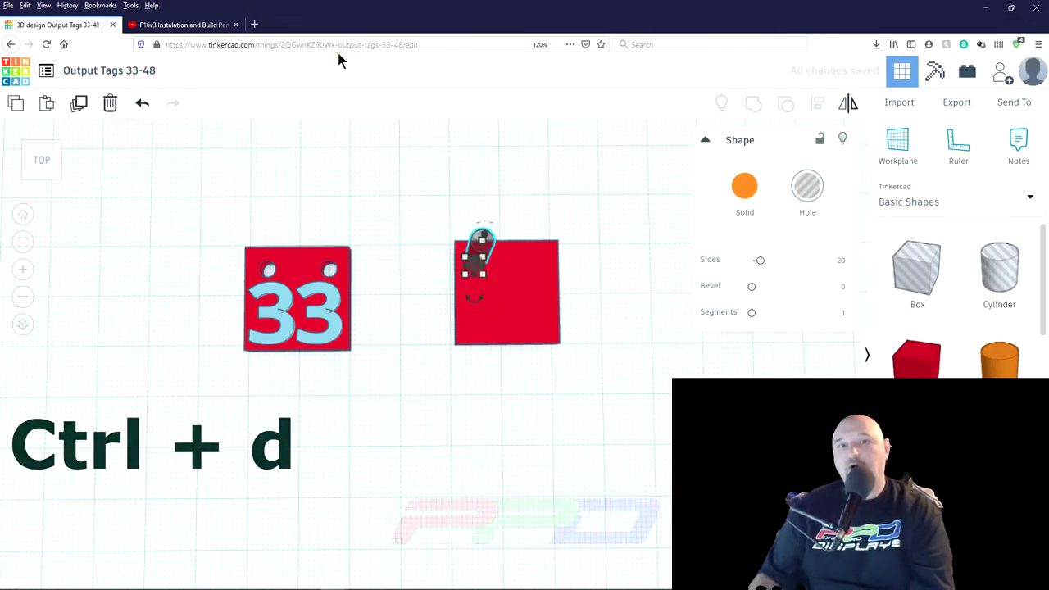
pyautogui.press('Right')
pyautogui.press('Right')
pyautogui.press('Right')
pyautogui.press('Right')
pyautogui.press('Right')
pyautogui.press('Right')
pyautogui.press('Right')
pyautogui.press('Right')
pyautogui.press('Right')
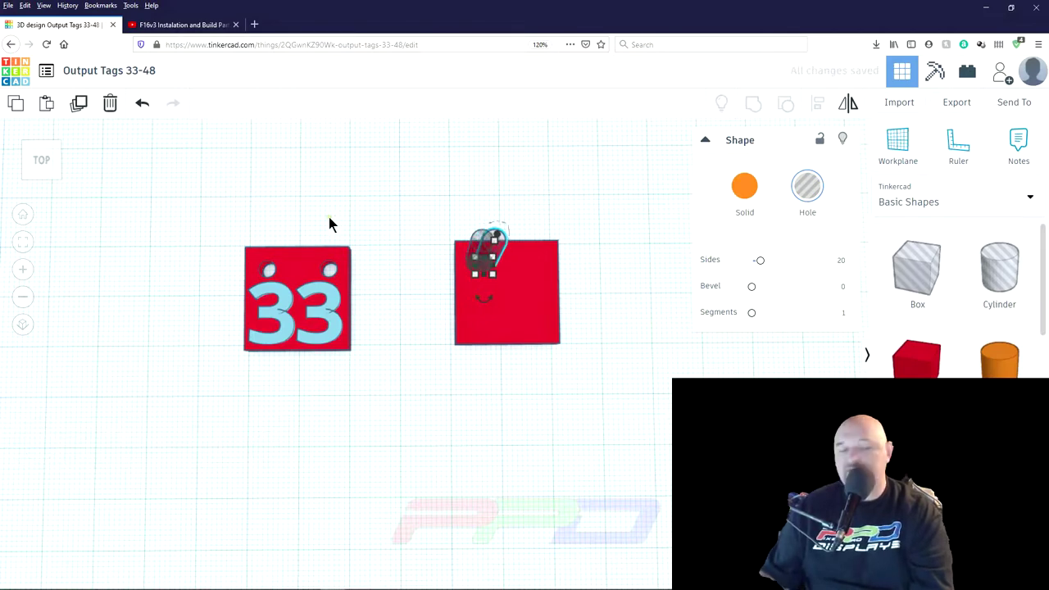
pyautogui.press('Right')
pyautogui.press('Right')
pyautogui.press('Right')
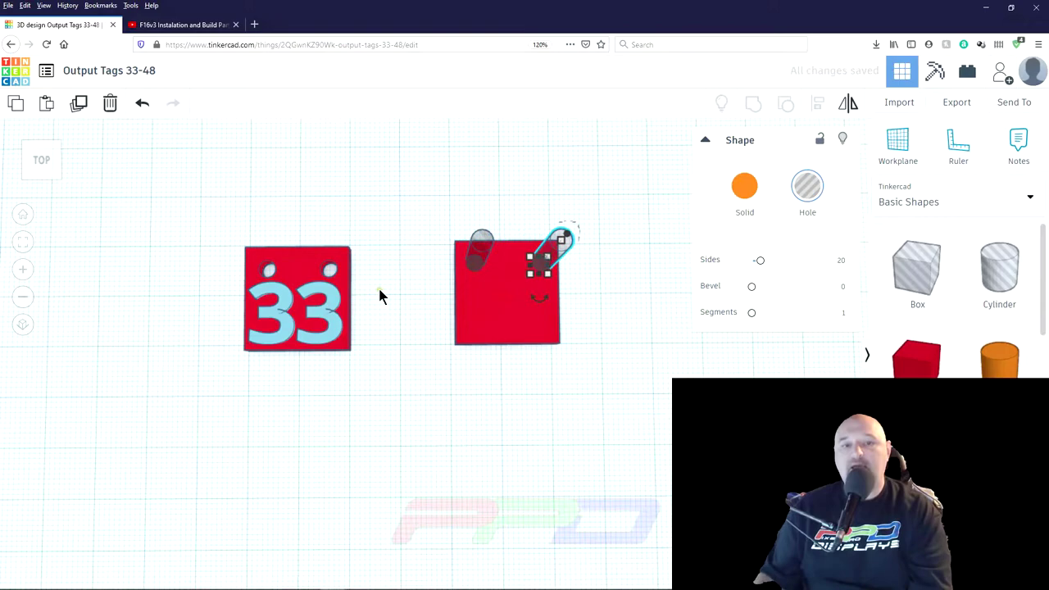
pyautogui.click(471, 406)
pyautogui.moveTo(459, 403)
pyautogui.mouseDown(button='right')
pyautogui.moveTo(396, 339)
pyautogui.moveTo(412, 318)
pyautogui.moveTo(470, 419)
pyautogui.moveTo(456, 420)
pyautogui.mouseUp(button='right')
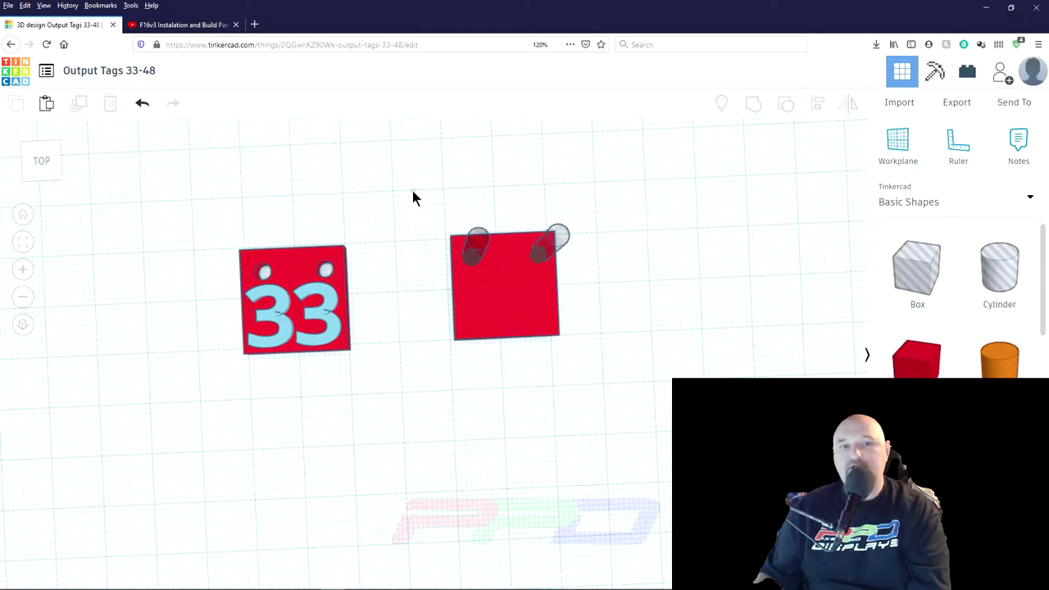
# Step: Group the square with both holes and place the holed tag right beside the 33 tag
pyautogui.moveTo(601, 334); pyautogui.dragTo(665, 401)
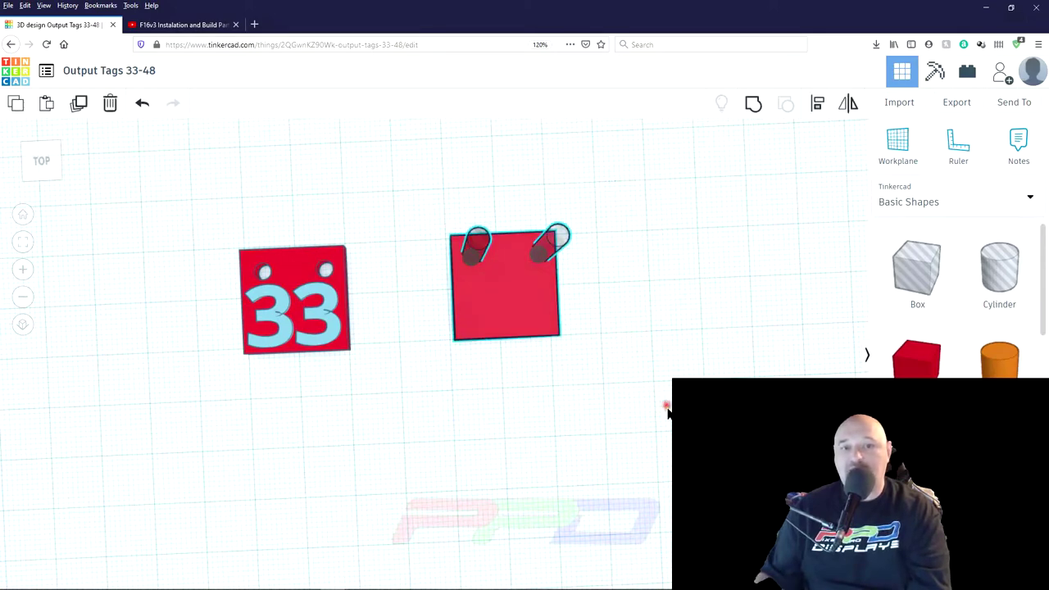
pyautogui.click(750, 109)
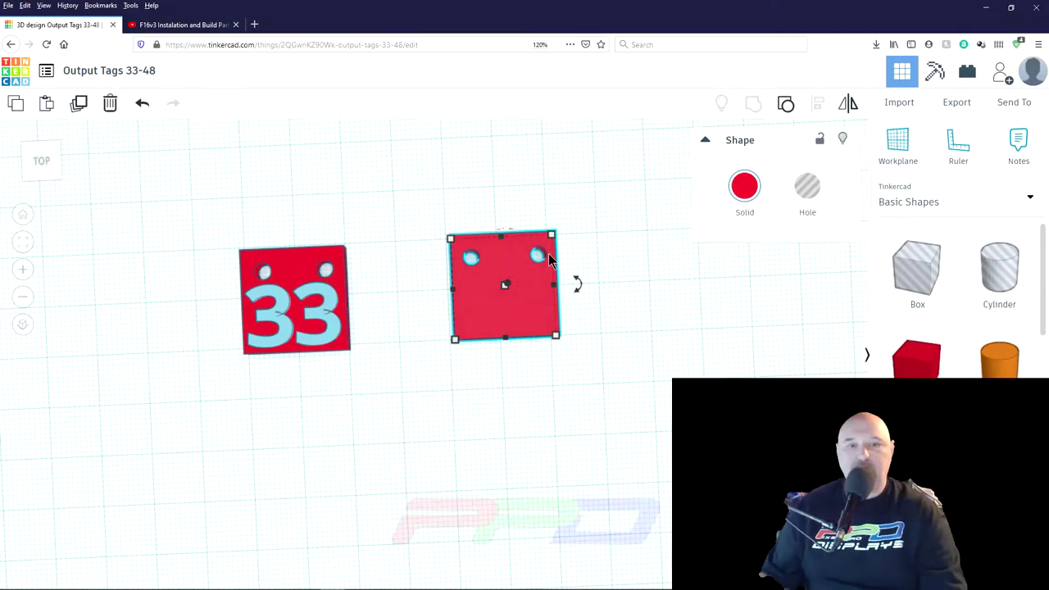
pyautogui.moveTo(511, 314); pyautogui.dragTo(479, 266)
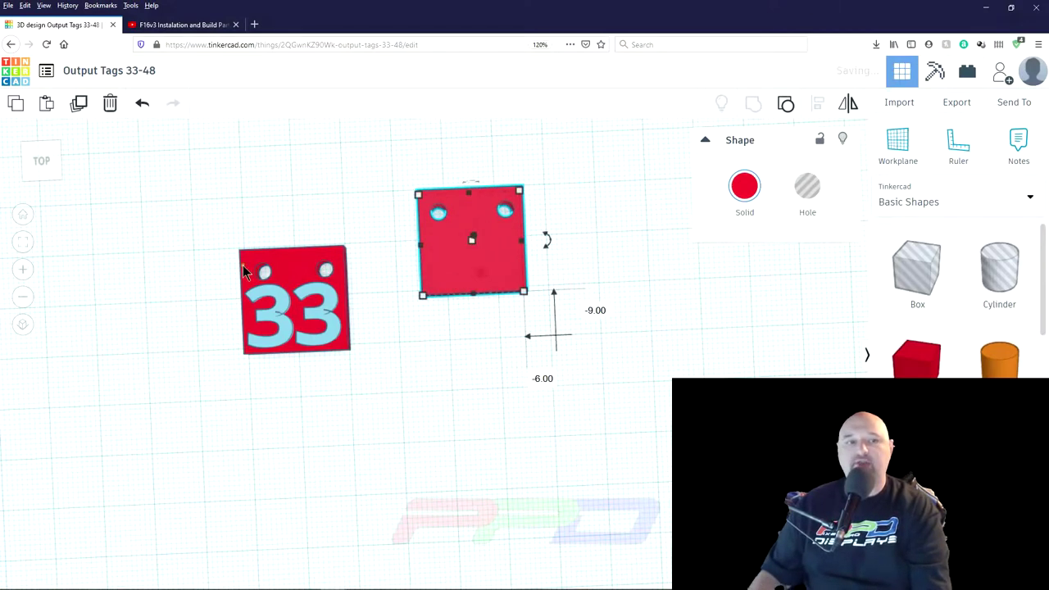
pyautogui.click(290, 262)
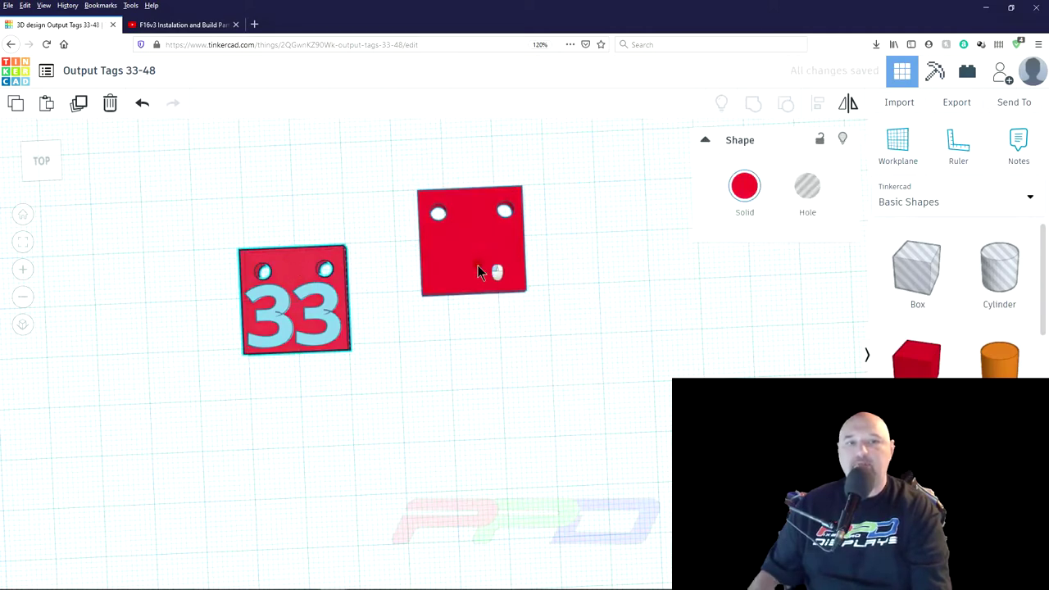
pyautogui.moveTo(479, 272); pyautogui.dragTo(455, 301)
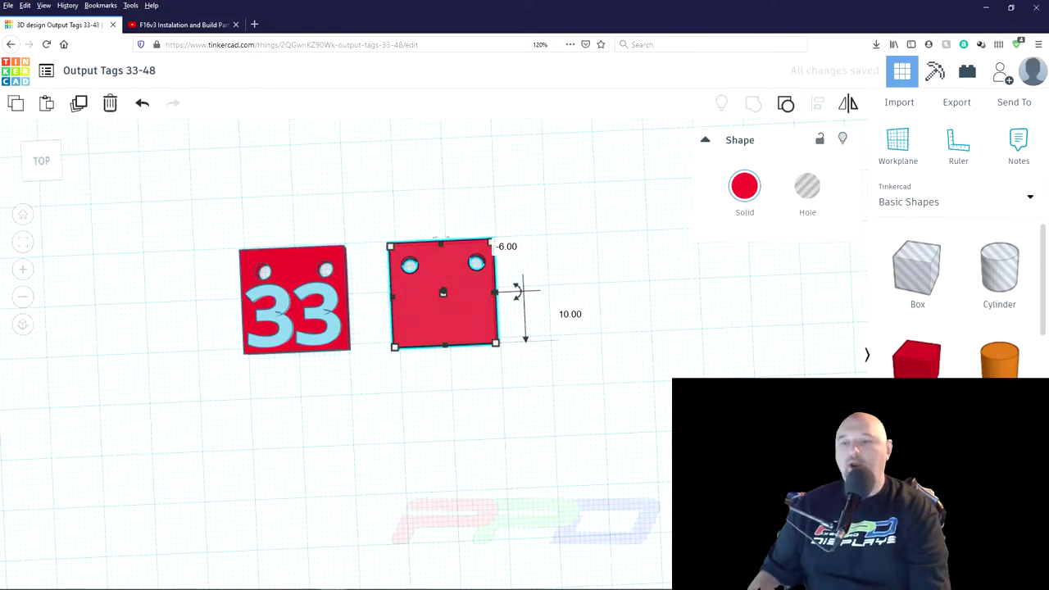
pyautogui.scroll(-2, 958, 303)
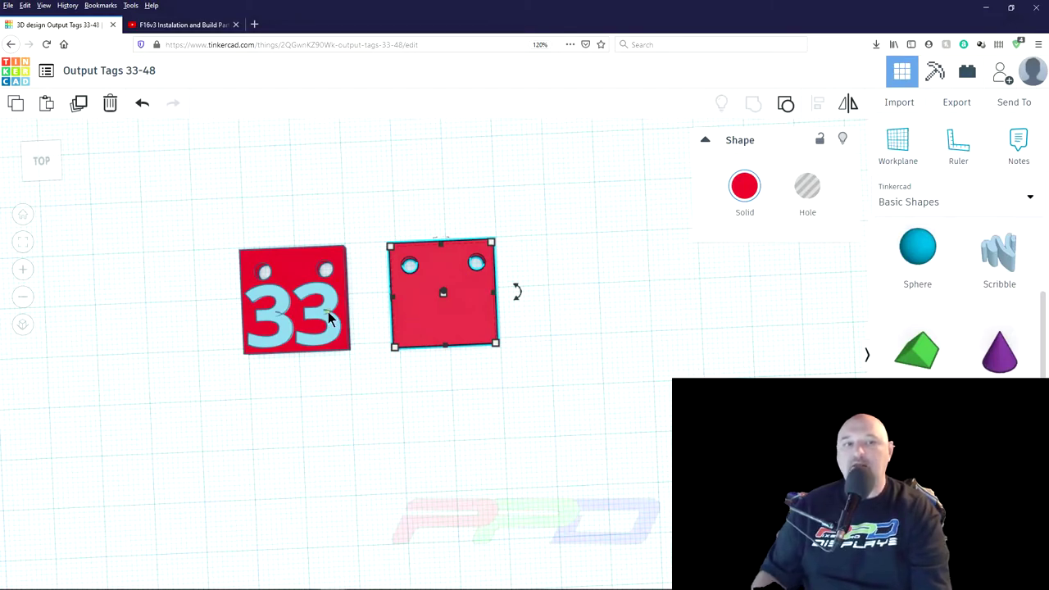
# Step: Add a Text shape reading 34 in the Sans font to the workplane
pyautogui.press('Escape')
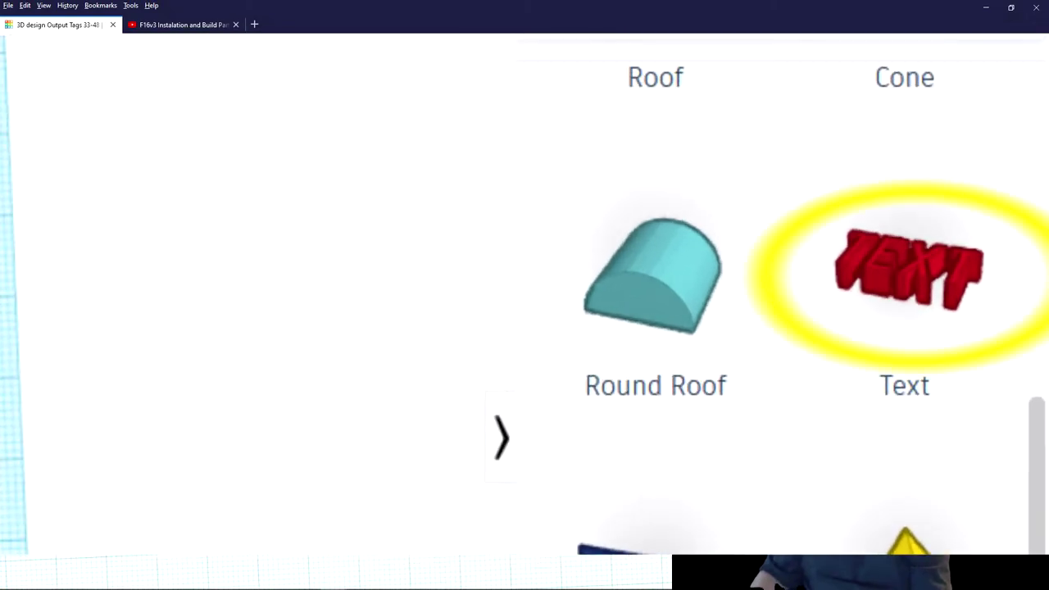
pyautogui.moveTo(908, 270); pyautogui.dragTo(510, 451)
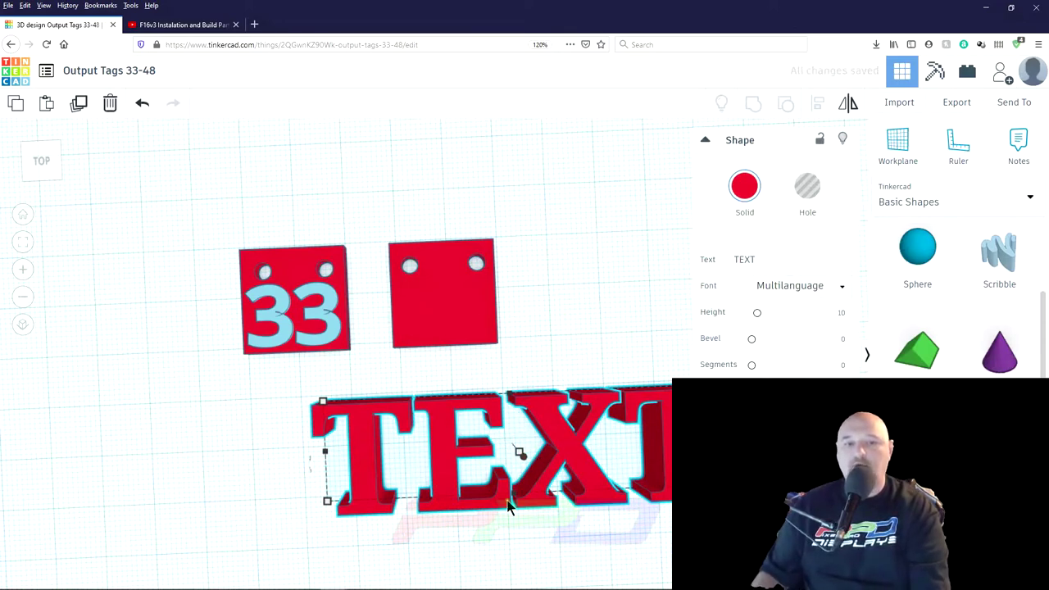
pyautogui.click(747, 258)
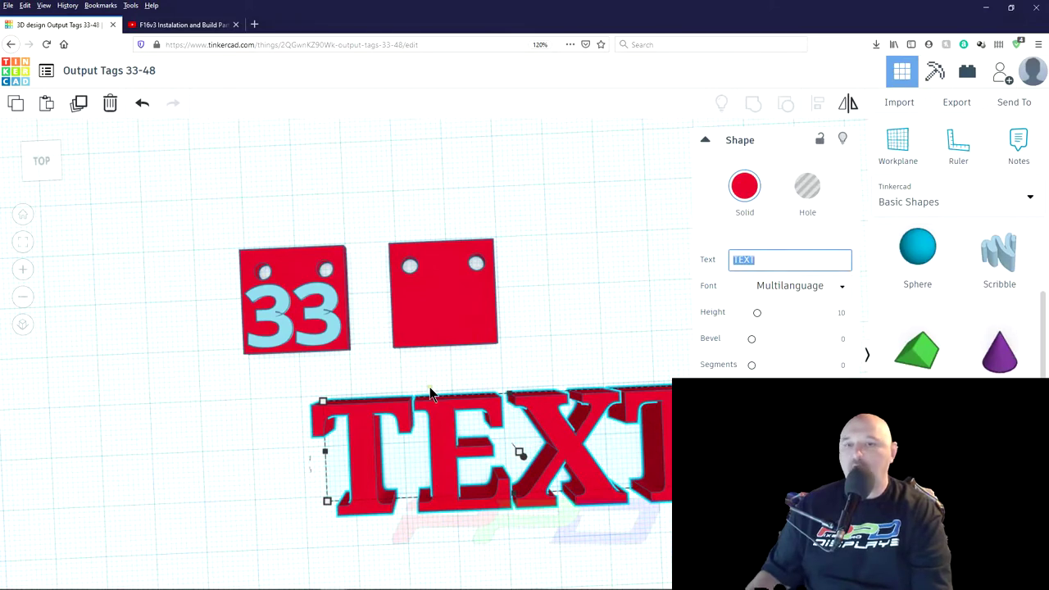
pyautogui.write('34')
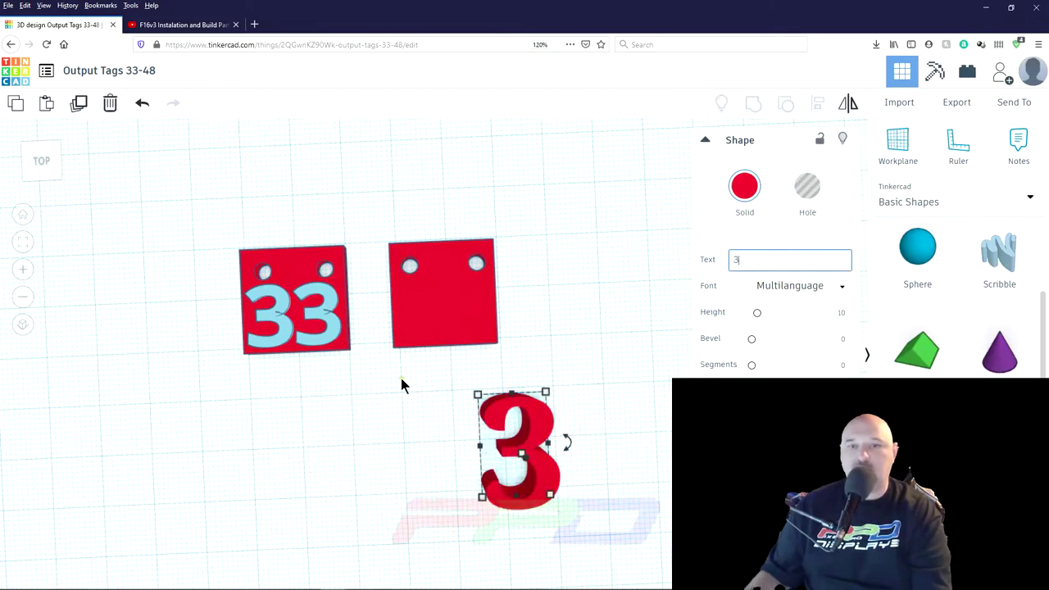
pyautogui.click(761, 285)
pyautogui.click(762, 330)
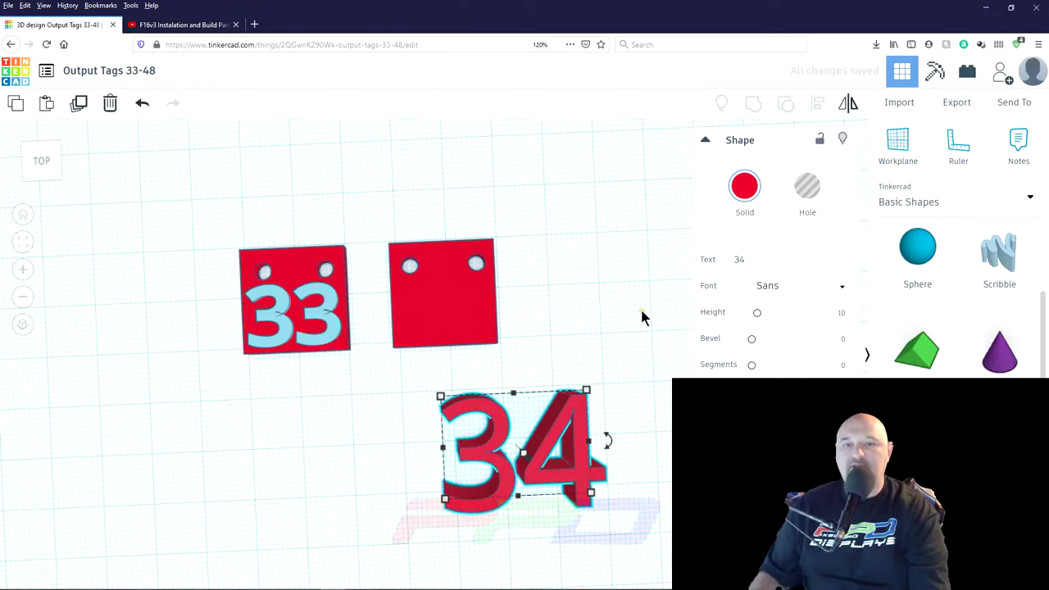
# Step: Color the 34 text light blue, move it onto the second tag, and scale it to 17 × 12 mm
pyautogui.click(745, 205)
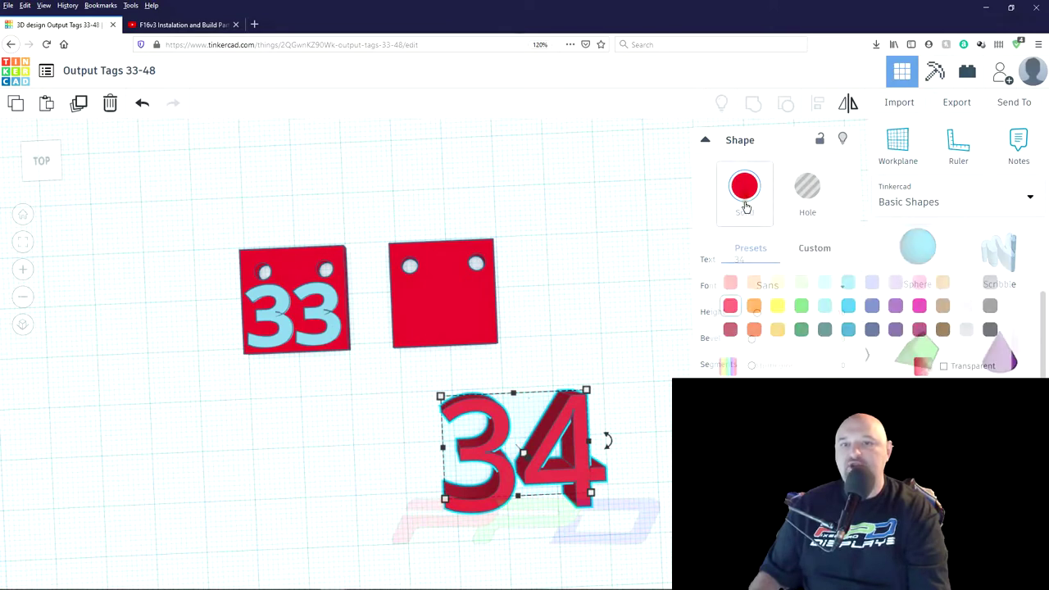
pyautogui.click(848, 282)
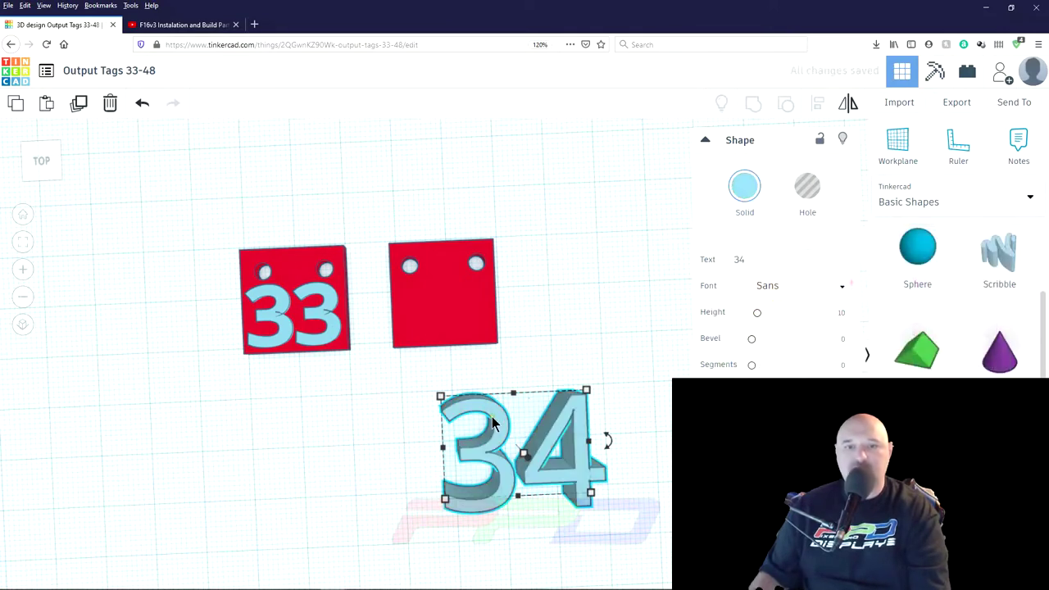
pyautogui.moveTo(489, 457); pyautogui.dragTo(471, 362)
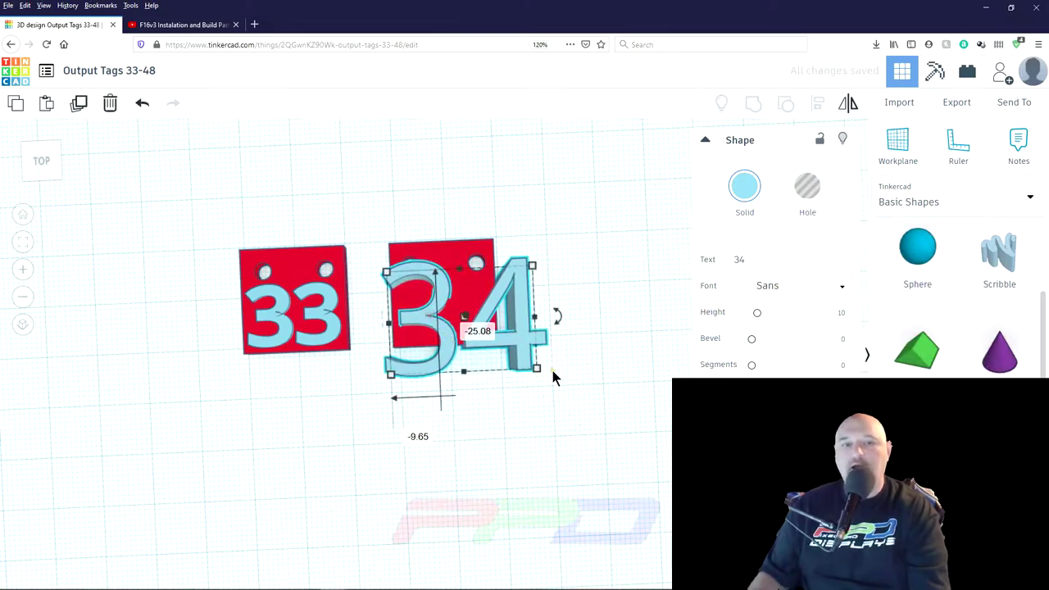
pyautogui.moveTo(539, 373); pyautogui.dragTo(489, 334)
pyautogui.moveTo(407, 363); pyautogui.dragTo(525, 385, button='middle')
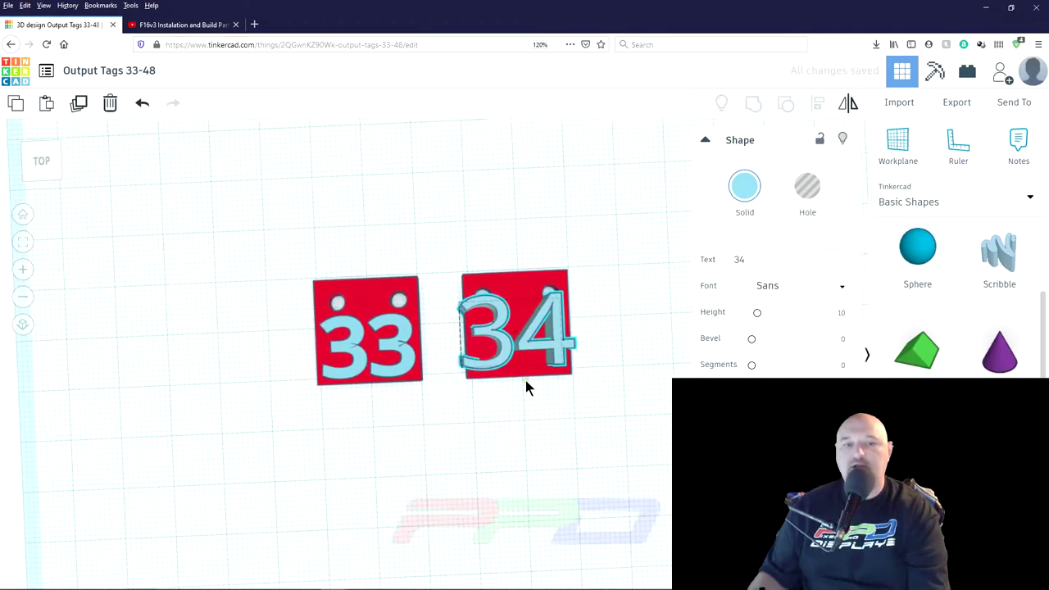
pyautogui.scroll(2, 528, 397)
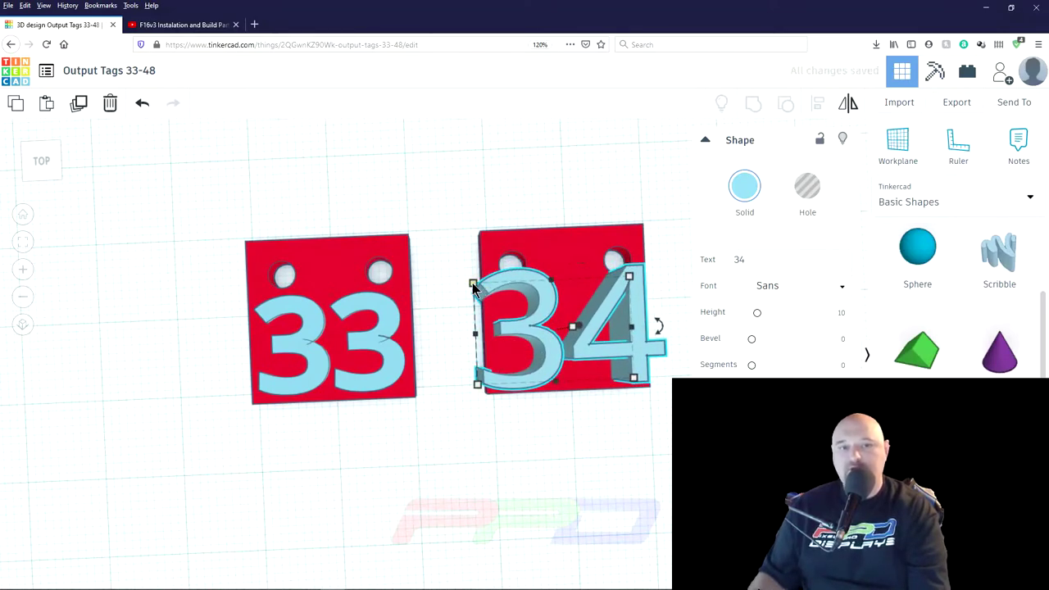
pyautogui.moveTo(473, 284); pyautogui.dragTo(496, 290)
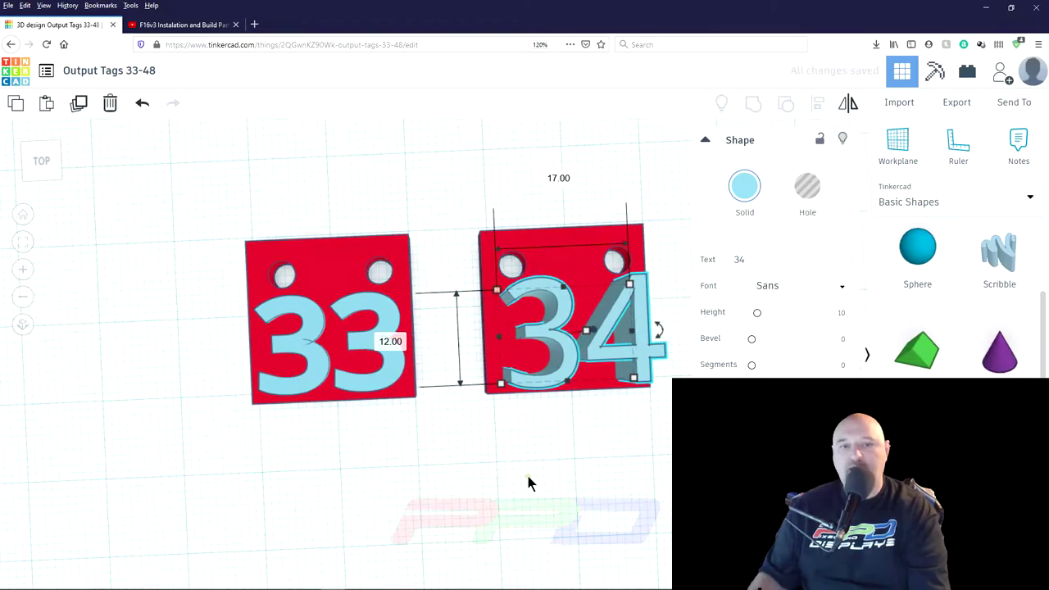
pyautogui.moveTo(527, 451); pyautogui.dragTo(525, 479, button='right')
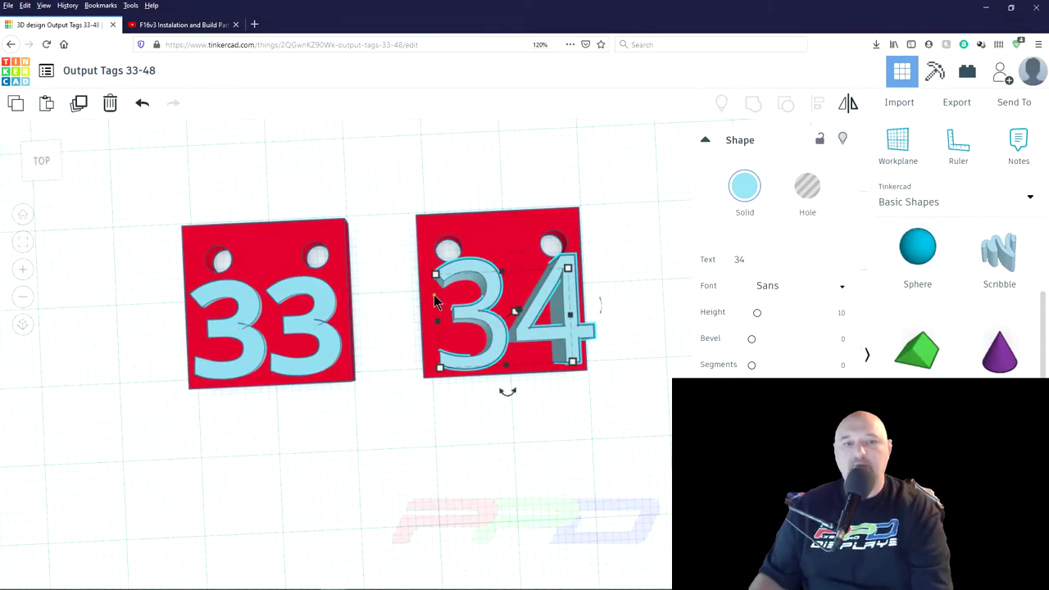
# Step: Set the light blue 34 text's height to 3.5 mm to match the 33 tag
pyautogui.moveTo(540, 422); pyautogui.dragTo(527, 294, button='right')
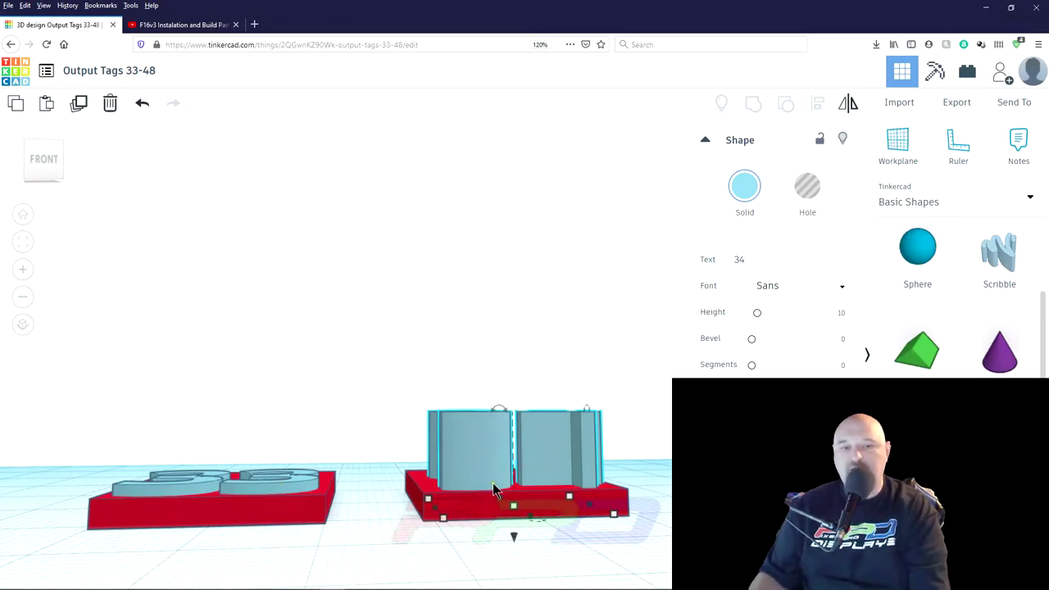
pyautogui.moveTo(402, 512); pyautogui.dragTo(461, 434, button='right')
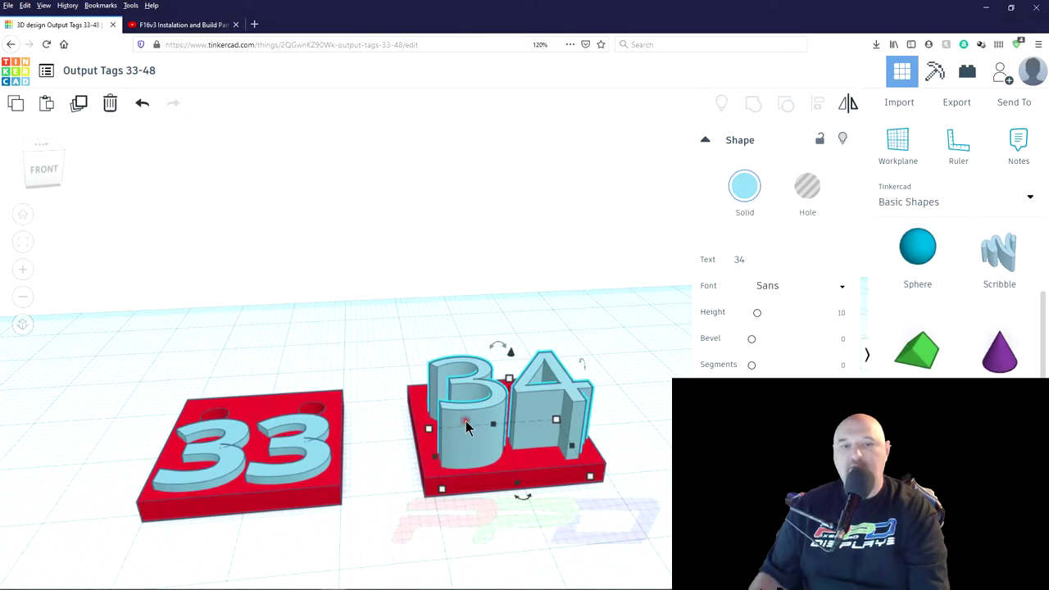
pyautogui.moveTo(510, 382)
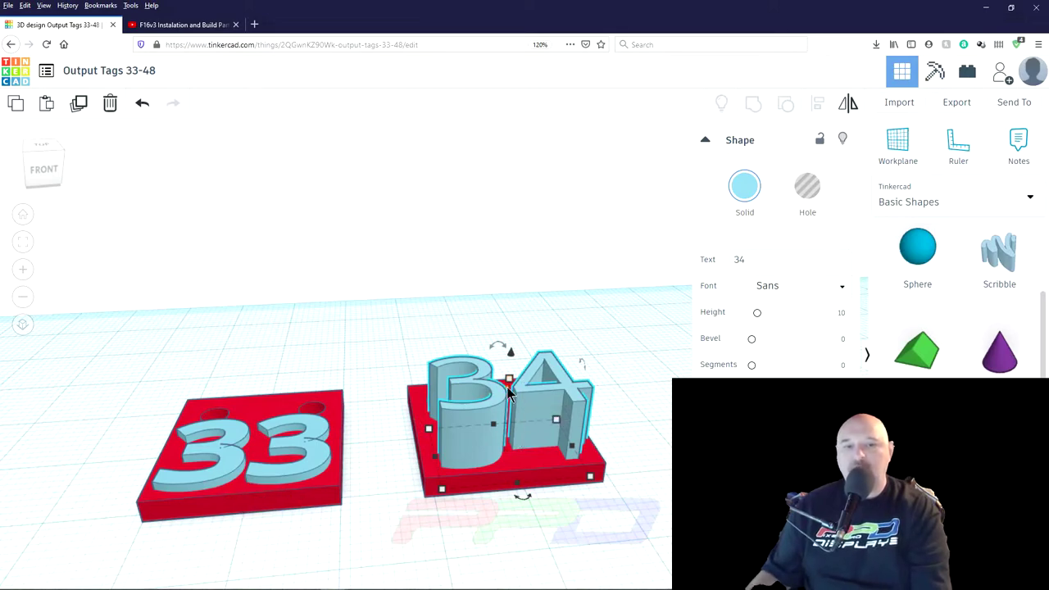
pyautogui.click(552, 415)
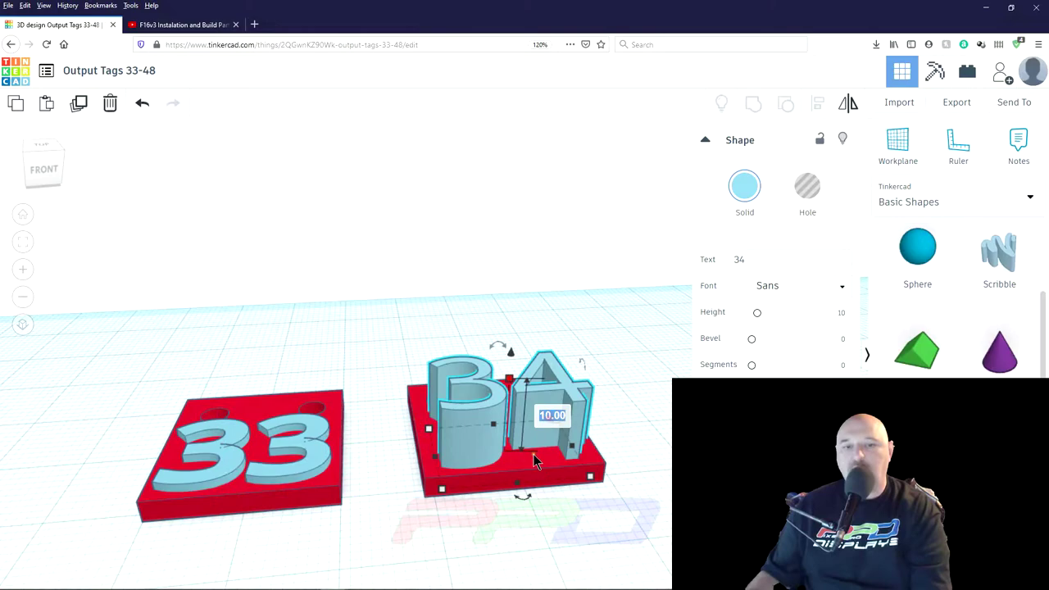
pyautogui.write('3.5')
pyautogui.press('Return')
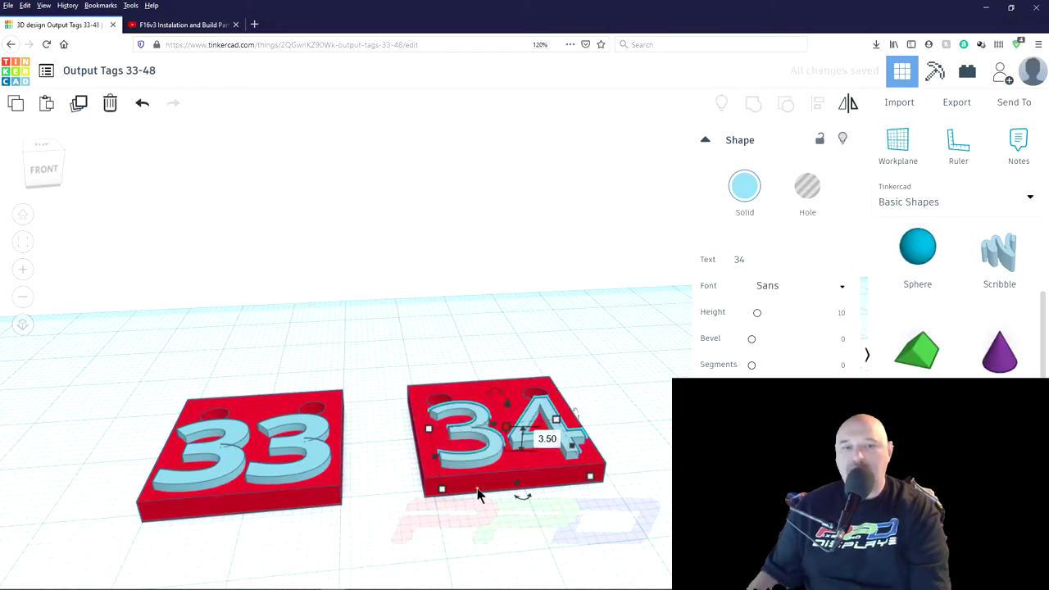
pyautogui.moveTo(339, 503); pyautogui.dragTo(342, 566, button='right')
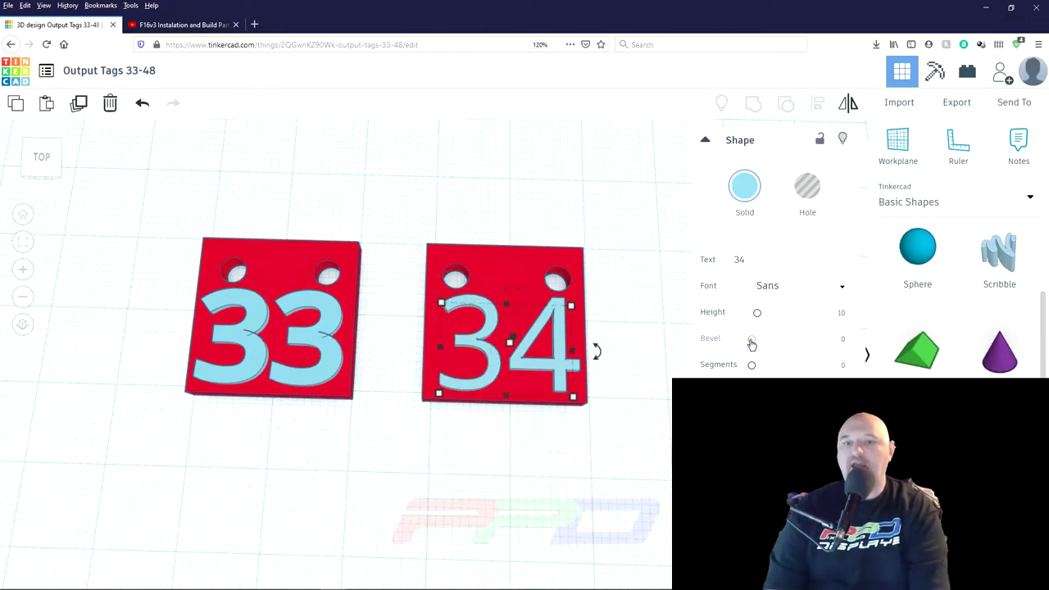
# Step: Set the 34 lettering's Bevel to 0.65 and orbit to inspect the bevelled edges
pyautogui.moveTo(751, 344); pyautogui.dragTo(766, 346)
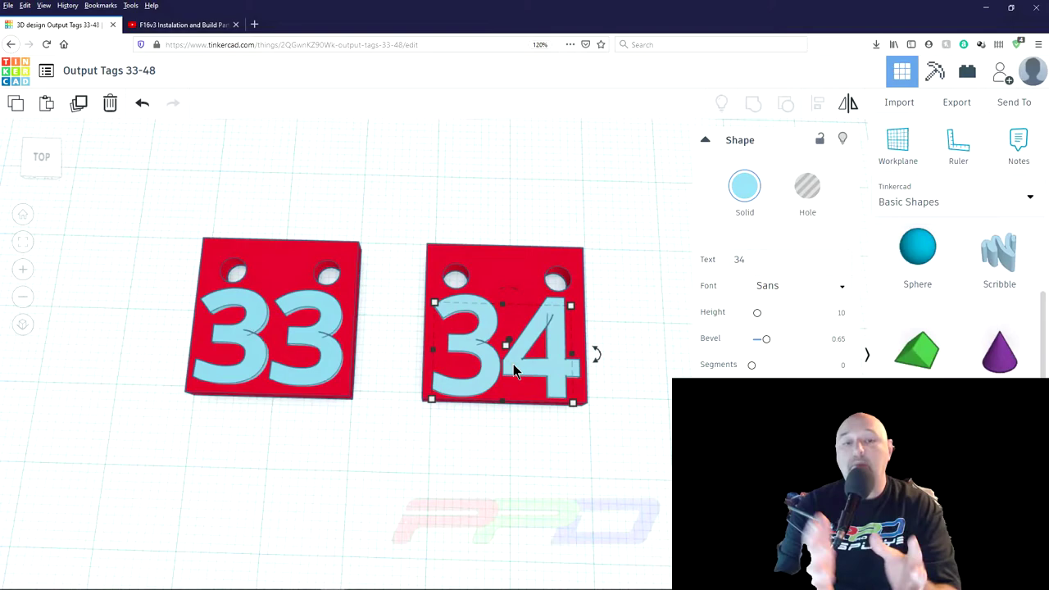
pyautogui.moveTo(513, 364); pyautogui.dragTo(352, 501, button='right')
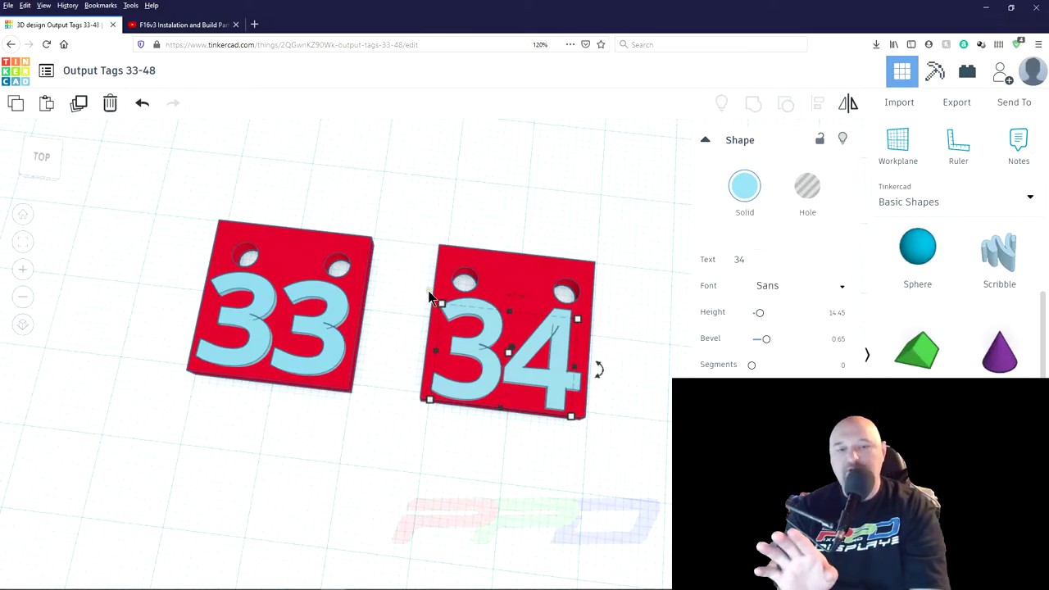
# Step: Duplicate the whole 34 tag to its right and even out the spacing between the tags
pyautogui.moveTo(417, 280); pyautogui.dragTo(409, 206, button='right')
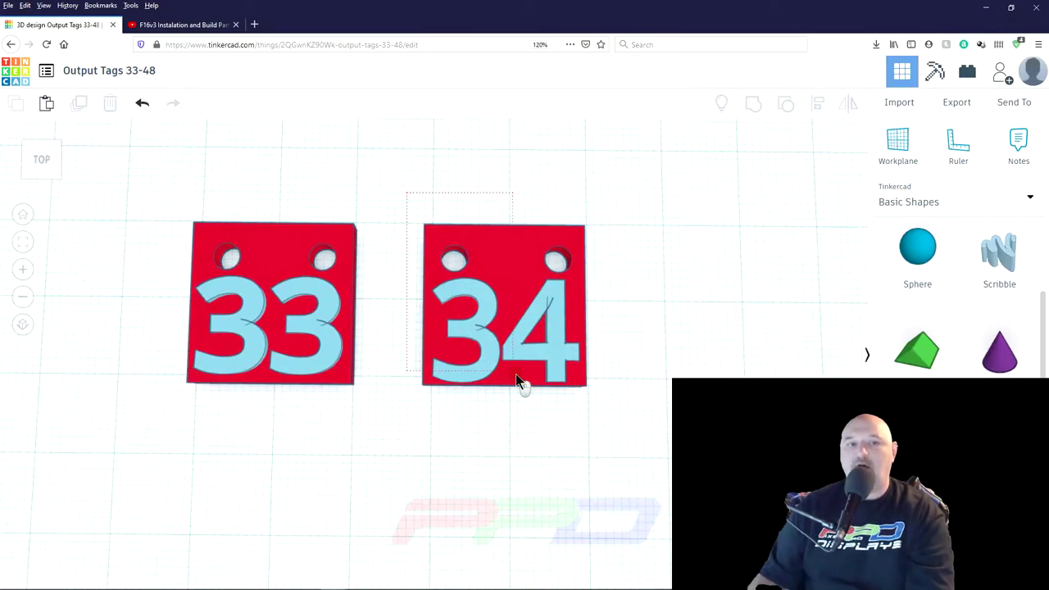
pyautogui.moveTo(516, 376); pyautogui.dragTo(611, 427)
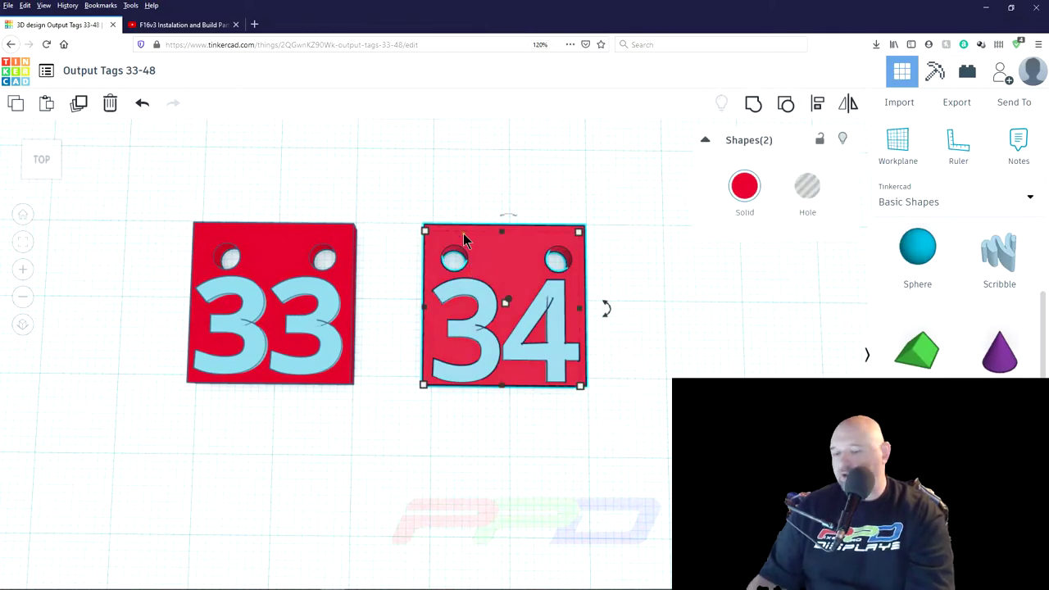
pyautogui.hotkey('ctrl', 'd')
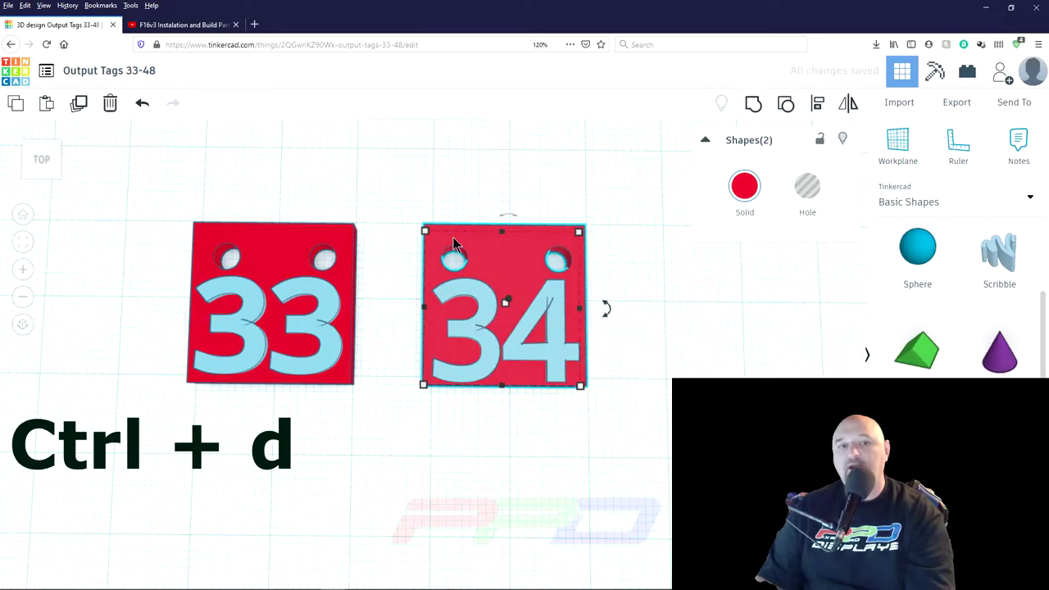
pyautogui.press('Right')
pyautogui.press('Right')
pyautogui.press('Right')
pyautogui.press('Right')
pyautogui.press('Right')
pyautogui.press('Right')
pyautogui.press('Right')
pyautogui.press('Right')
pyautogui.press('Right')
pyautogui.press('Right')
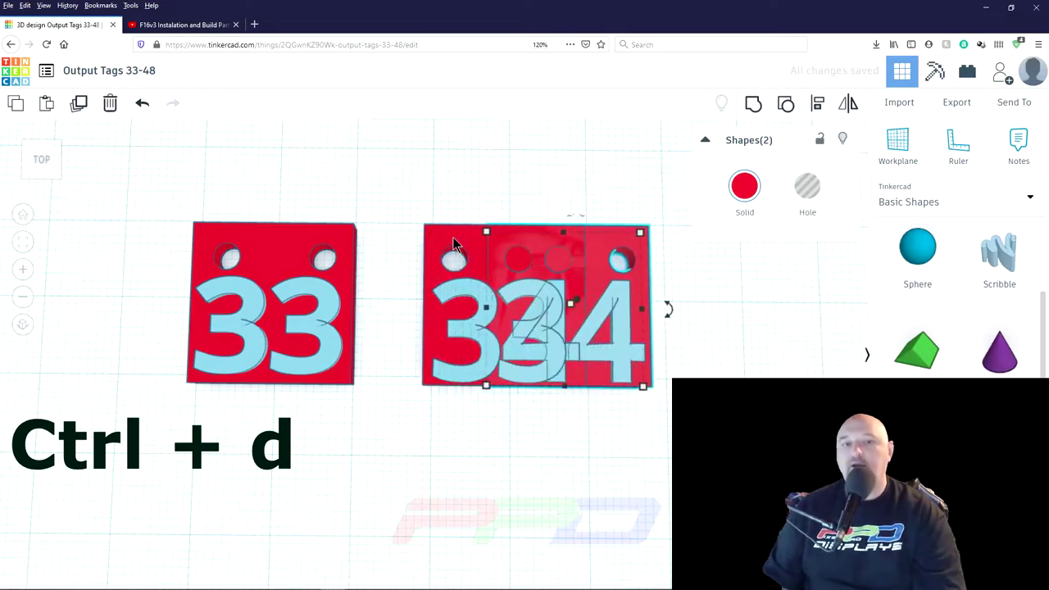
pyautogui.press('Right')
pyautogui.press('Right')
pyautogui.press('Right')
pyautogui.press('Right')
pyautogui.press('Right')
pyautogui.press('Right')
pyautogui.press('Right')
pyautogui.press('Right')
pyautogui.press('Right')
pyautogui.press('Right')
pyautogui.press('Right')
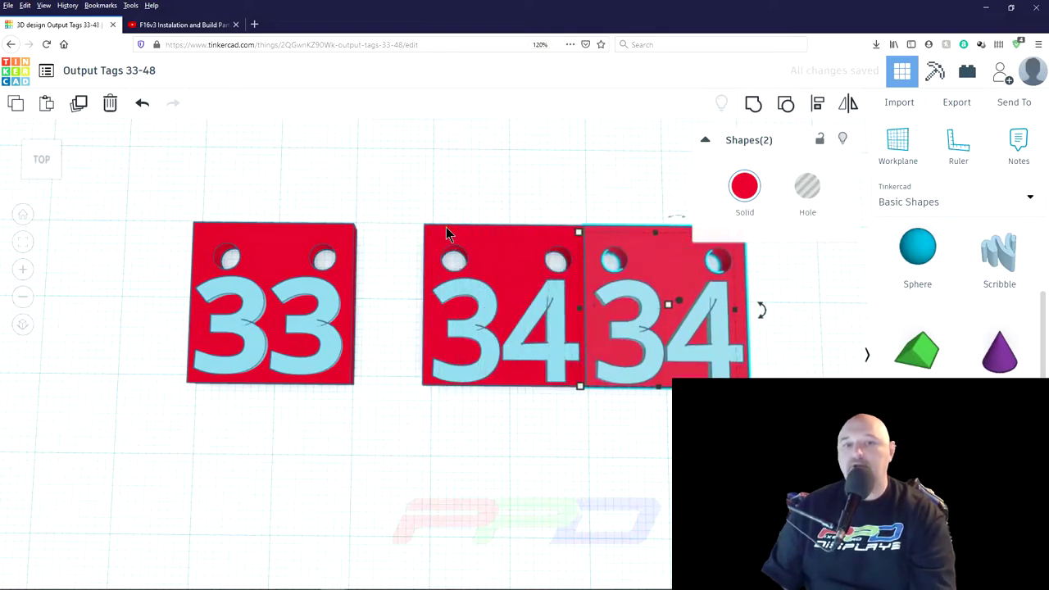
pyautogui.press('Right')
pyautogui.moveTo(402, 217); pyautogui.dragTo(590, 417)
pyautogui.press('Left')
pyautogui.press('Left')
pyautogui.press('Left')
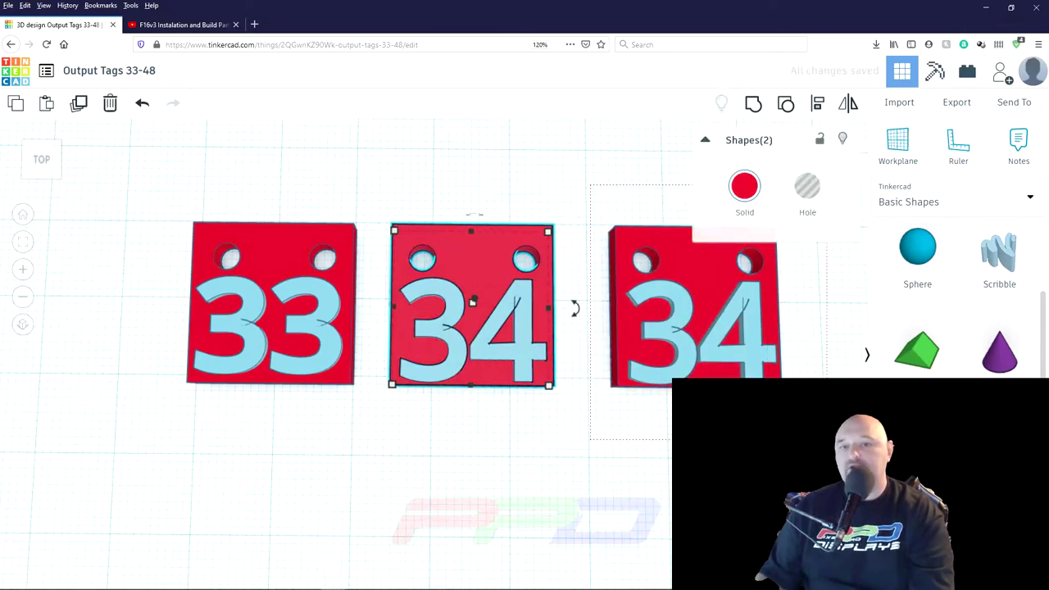
pyautogui.moveTo(590, 184); pyautogui.dragTo(826, 439)
pyautogui.press('Left')
pyautogui.press('Left')
pyautogui.press('Left')
pyautogui.press('Left')
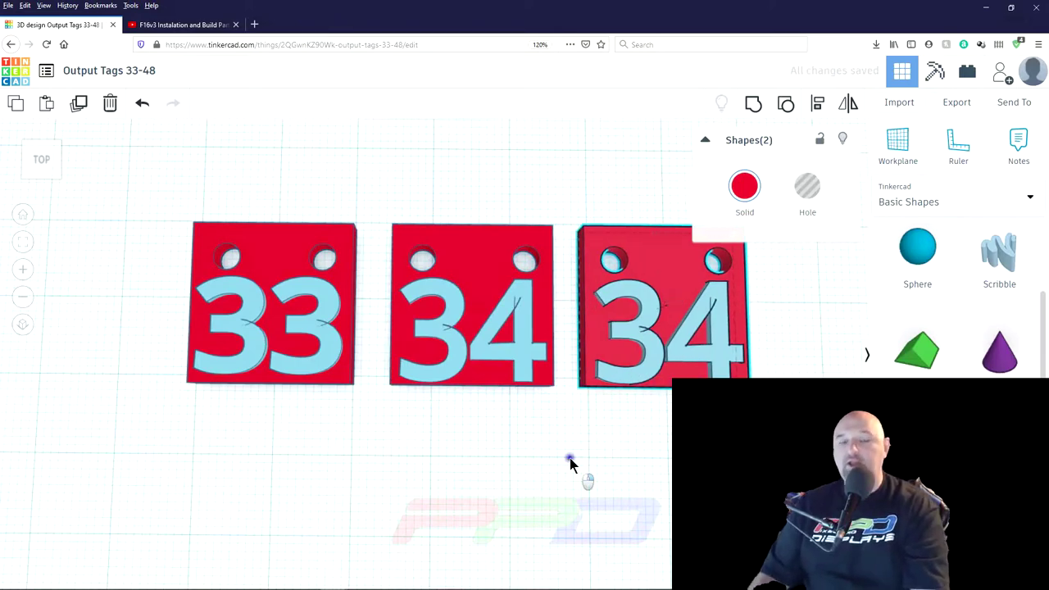
# Step: Change the new right-hand tag's lettering to 35
pyautogui.moveTo(568, 462); pyautogui.dragTo(546, 447, button='right')
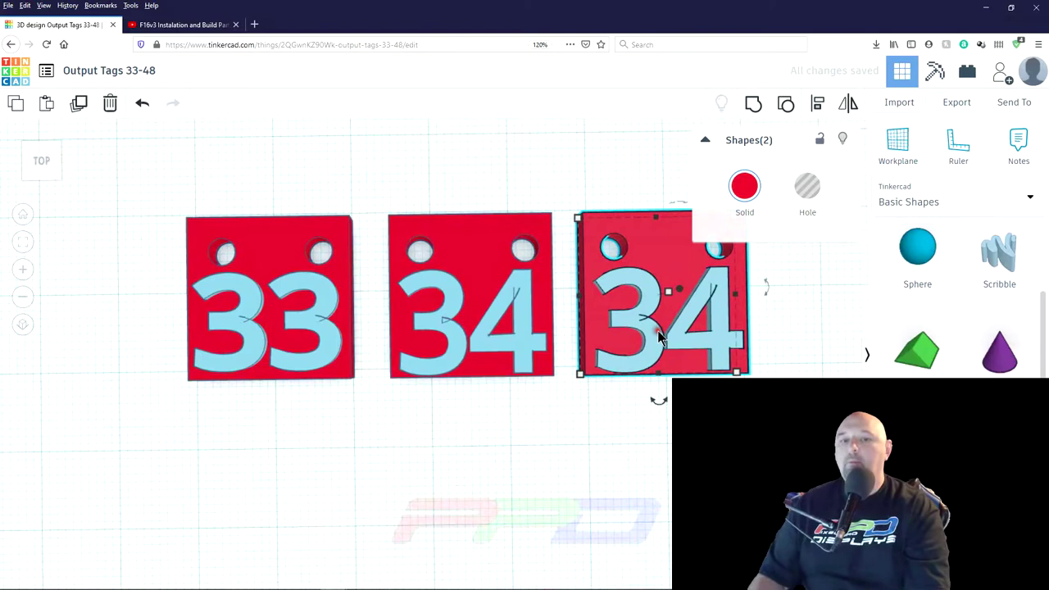
pyautogui.click(635, 428)
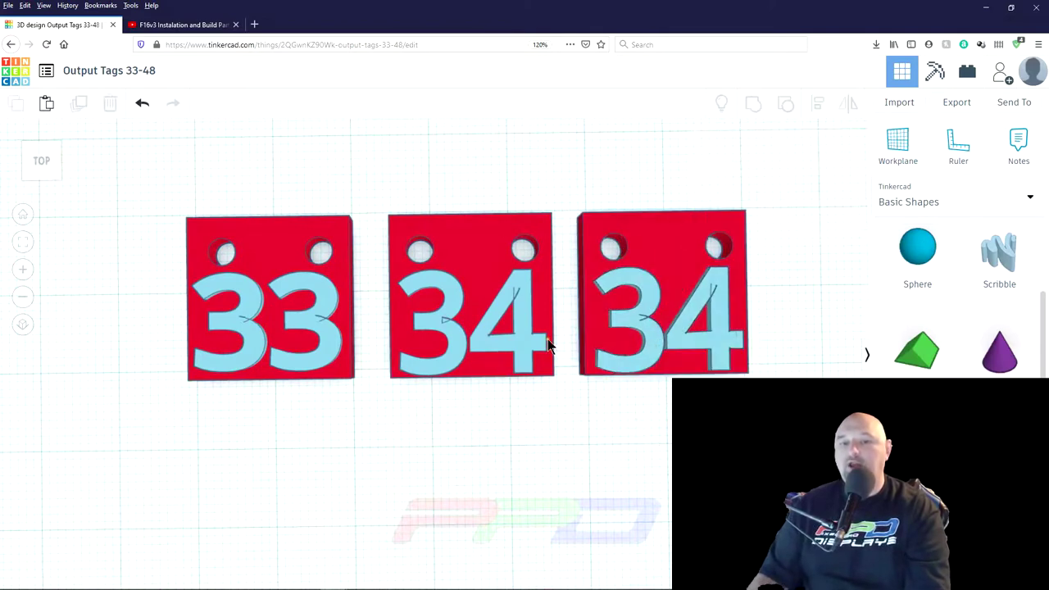
pyautogui.click(645, 320)
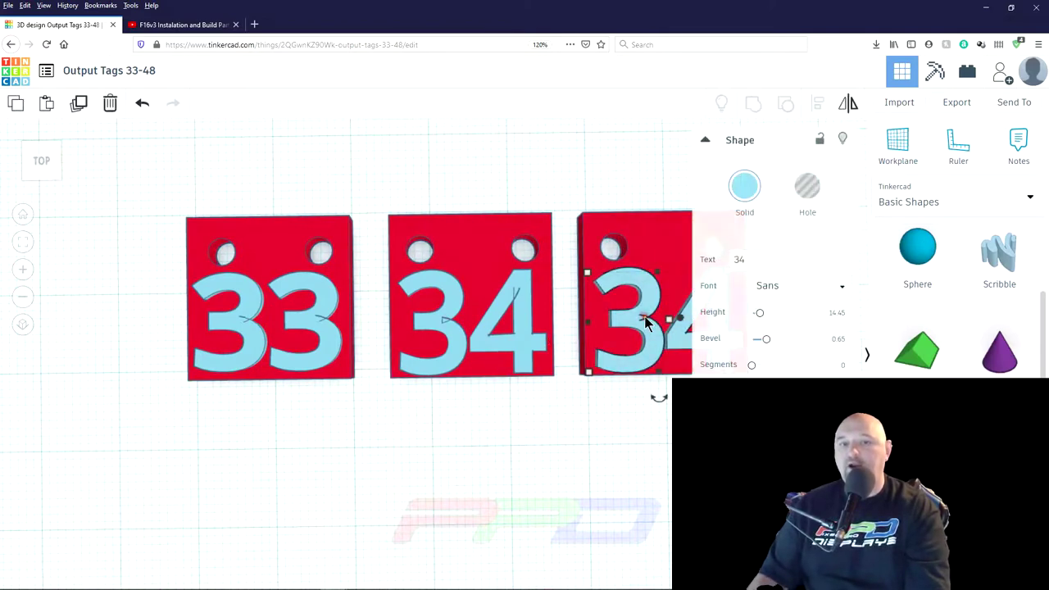
pyautogui.click(738, 259)
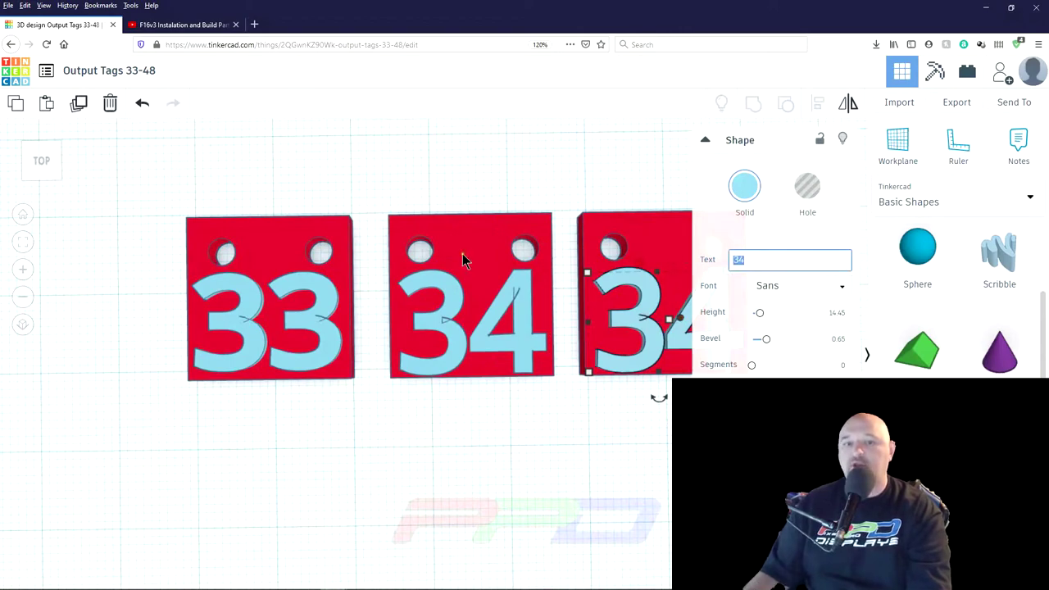
pyautogui.write('35')
pyautogui.click(599, 451)
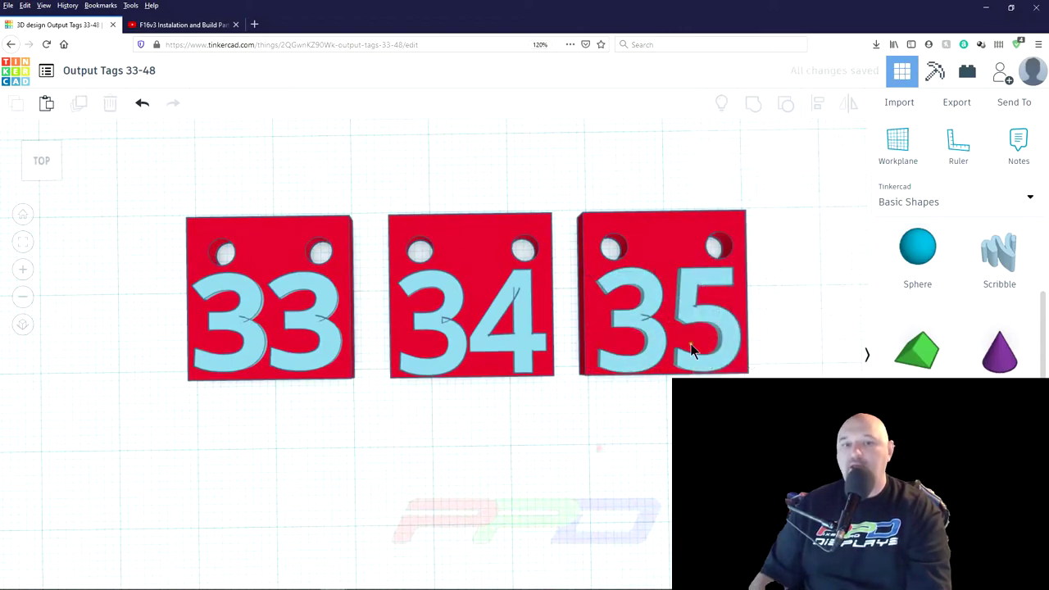
# Step: Duplicate the 35 tag to the right as the fourth tag of the top row
pyautogui.moveTo(691, 347); pyautogui.dragTo(633, 412, button='right')
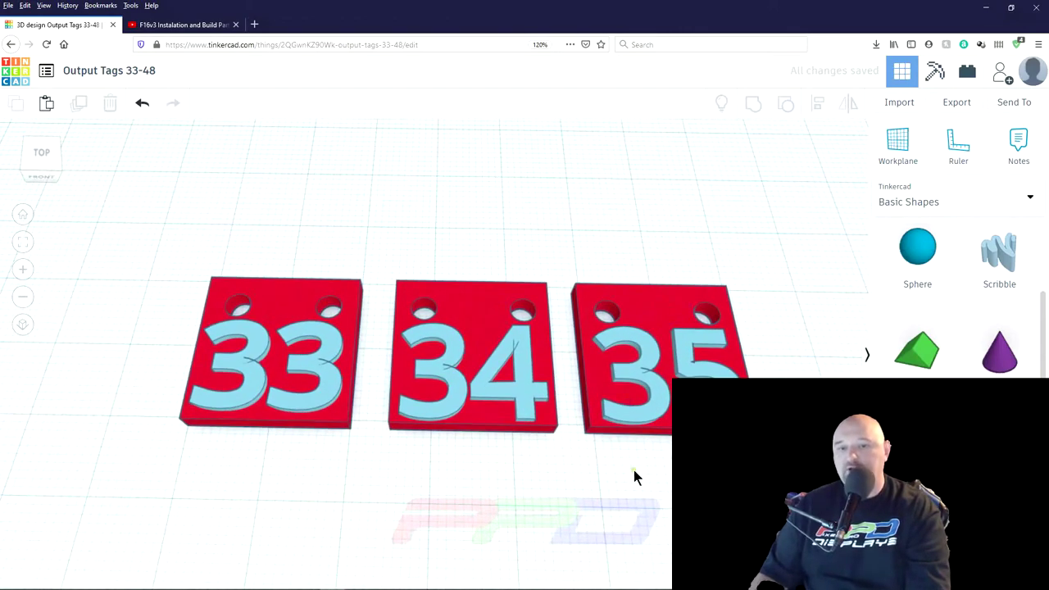
pyautogui.moveTo(634, 473); pyautogui.dragTo(376, 449, button='right')
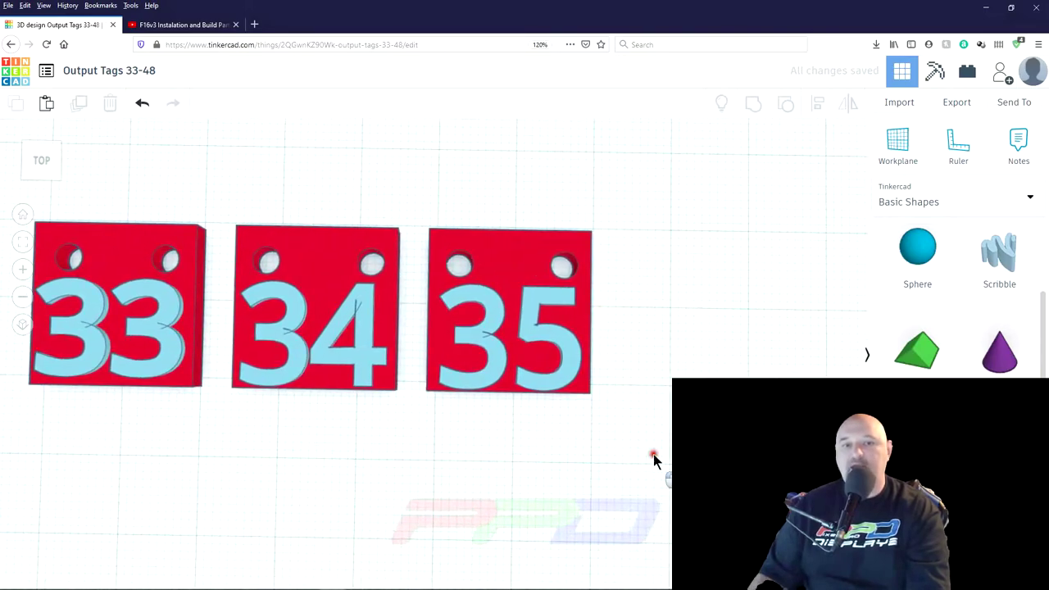
pyautogui.moveTo(653, 458); pyautogui.dragTo(414, 201)
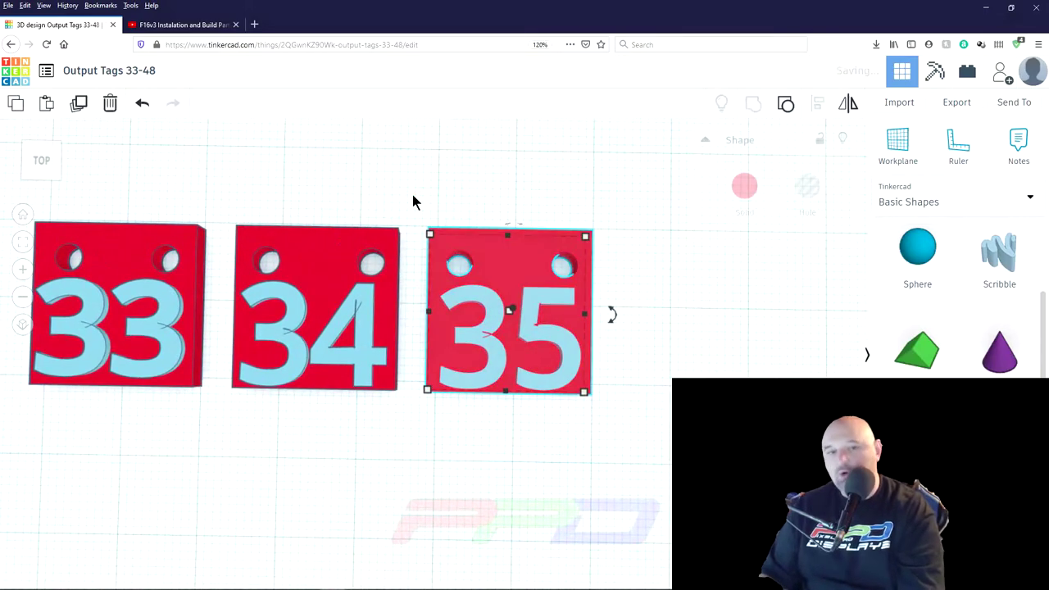
pyautogui.hotkey('ctrl', 'd')
pyautogui.press('Right')
pyautogui.press('Right')
pyautogui.press('Right')
pyautogui.press('Right')
pyautogui.press('Right')
pyautogui.press('Right')
pyautogui.press('Right')
pyautogui.press('Right')
pyautogui.press('Right')
pyautogui.press('Right')
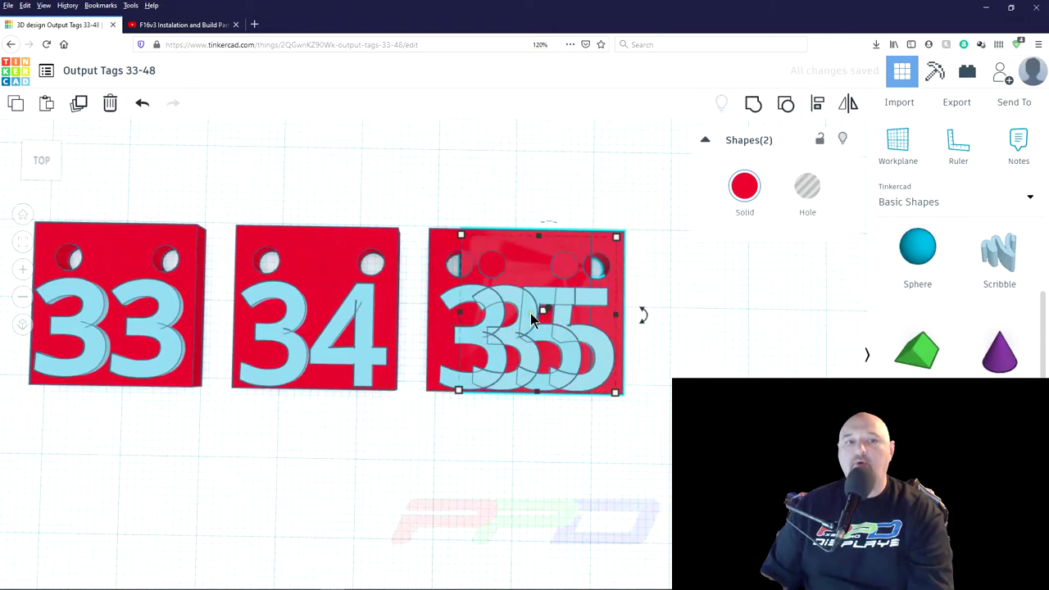
pyautogui.press('Right')
pyautogui.press('Right')
pyautogui.press('Right')
pyautogui.press('Right')
pyautogui.press('Right')
pyautogui.press('Right')
pyautogui.press('Right')
pyautogui.press('Right')
pyautogui.press('Right')
pyautogui.press('Right')
pyautogui.press('Right')
pyautogui.press('Right')
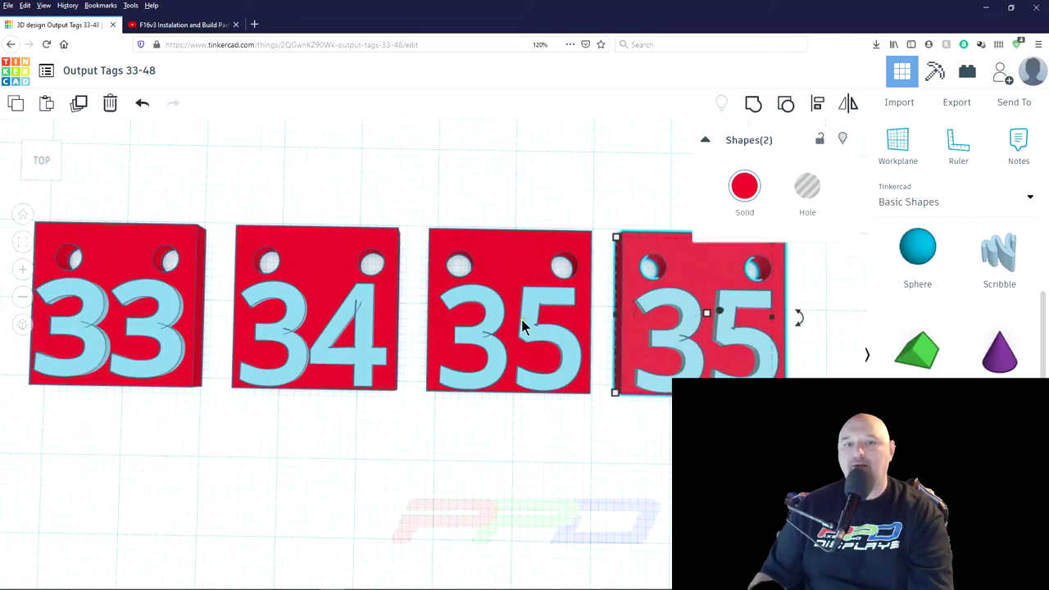
pyautogui.click(606, 454)
pyautogui.click(655, 336)
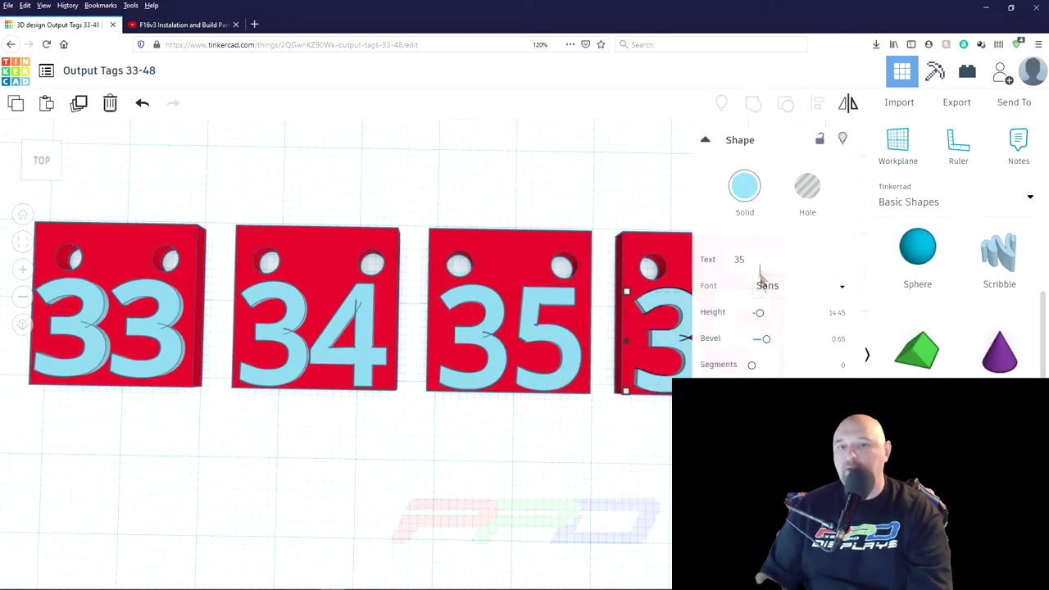
# Step: Duplicate tag 33 and move the copy down beneath it
pyautogui.moveTo(426, 410); pyautogui.dragTo(311, 379, button='middle')
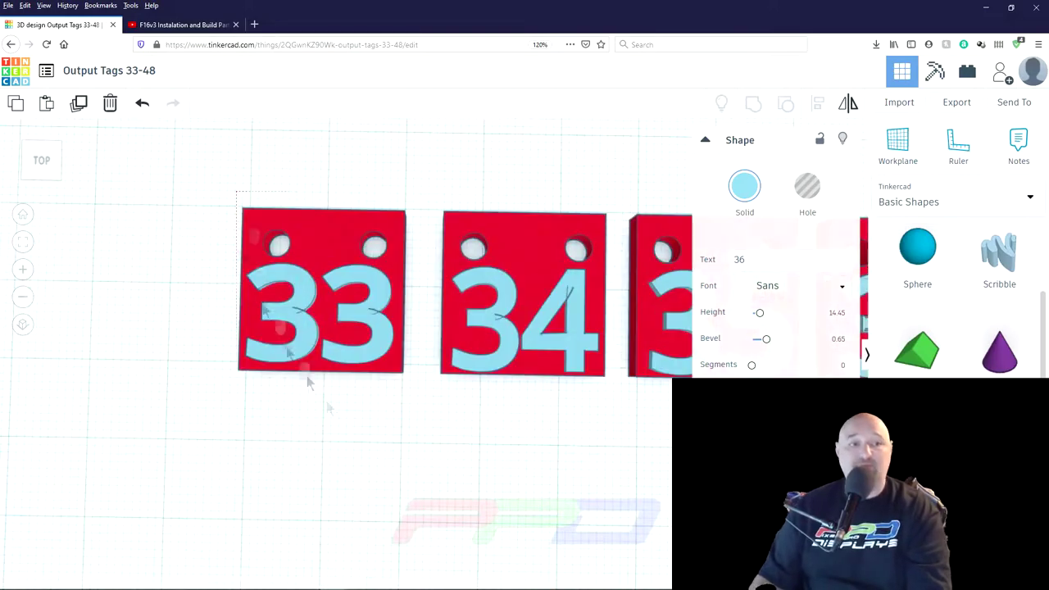
pyautogui.moveTo(233, 192); pyautogui.dragTo(386, 398)
pyautogui.hotkey('ctrl', 'd')
pyautogui.press('Down')
pyautogui.press('Down')
pyautogui.press('Down')
pyautogui.press('Down')
pyautogui.press('Down')
pyautogui.press('Down')
pyautogui.press('Down')
pyautogui.press('Down')
pyautogui.press('Down')
pyautogui.press('Down')
pyautogui.press('Down')
pyautogui.press('Down')
pyautogui.press('Down')
pyautogui.press('Down')
pyautogui.press('Down')
pyautogui.press('Down')
pyautogui.press('Down')
pyautogui.press('Down')
pyautogui.press('Down')
pyautogui.press('Down')
# Step: Change the lower copy of tag 33 to read 37
pyautogui.click(213, 467)
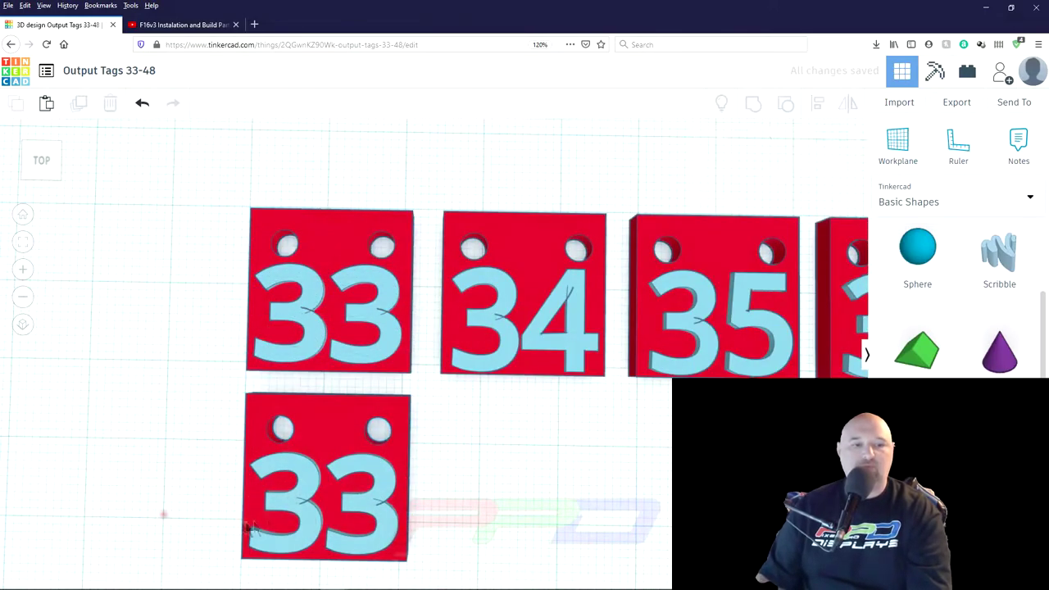
pyautogui.click(254, 535)
pyautogui.doubleClick(733, 257)
pyautogui.write('37')
pyautogui.click(502, 385)
# Step: Duplicate tag 34 down a row and change its number to 38
pyautogui.moveTo(429, 187); pyautogui.dragTo(811, 205)
pyautogui.hotkey('ctrl', 'd')
pyautogui.press('Down')
pyautogui.press('Down')
pyautogui.press('Down')
pyautogui.press('Down')
pyautogui.press('Down')
pyautogui.press('Down')
pyautogui.press('Down')
pyautogui.press('Down')
pyautogui.press('Down')
pyautogui.press('Down')
pyautogui.press('Down')
pyautogui.press('Down')
pyautogui.press('Down')
pyautogui.press('Down')
pyautogui.press('Down')
pyautogui.press('Down')
pyautogui.press('Down')
pyautogui.press('Down')
pyautogui.press('Down')
pyautogui.press('Down')
pyautogui.click(565, 492)
pyautogui.doubleClick(752, 260)
pyautogui.write('38')
pyautogui.click(656, 402)
# Step: Duplicate tag 35 down a row and change its number to 39
pyautogui.hotkey('ctrl', 'd')
pyautogui.press('Down')
pyautogui.press('Down')
pyautogui.press('Down')
pyautogui.press('Down')
pyautogui.press('Down')
pyautogui.press('Down')
pyautogui.press('Down')
pyautogui.press('Down')
pyautogui.press('Down')
pyautogui.press('Down')
pyautogui.press('Down')
pyautogui.press('Down')
pyautogui.press('Down')
pyautogui.press('Down')
pyautogui.press('Down')
pyautogui.press('Down')
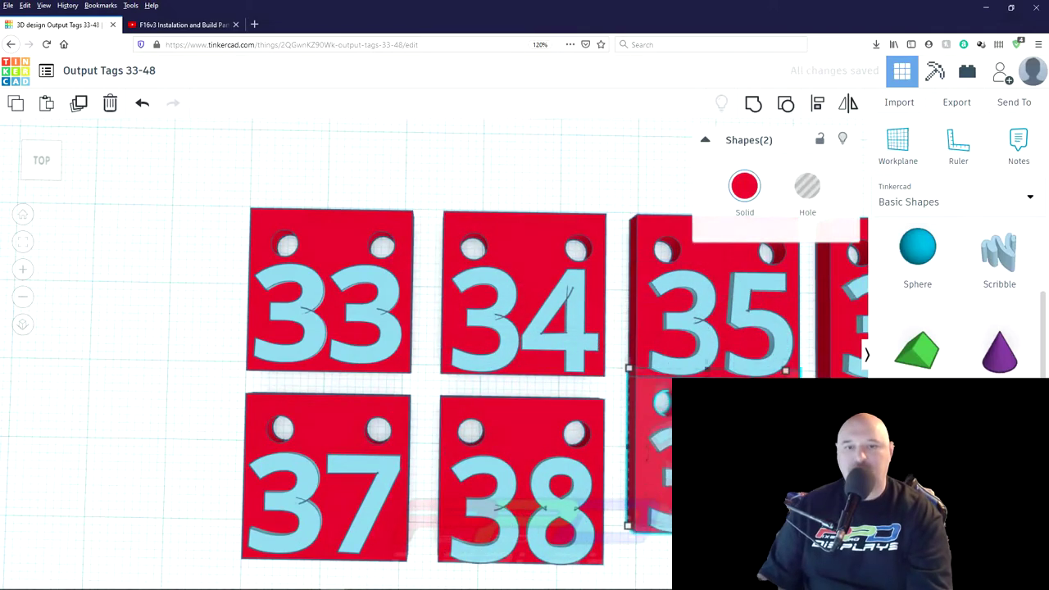
pyautogui.moveTo(655, 353); pyautogui.dragTo(500, 261, button='middle')
pyautogui.click(557, 360)
pyautogui.doubleClick(752, 260)
pyautogui.write('39')
pyautogui.click(738, 458)
# Step: Duplicate tag 36 down a row and change its number to 40
pyautogui.moveTo(575, 302); pyautogui.dragTo(450, 379, button='middle')
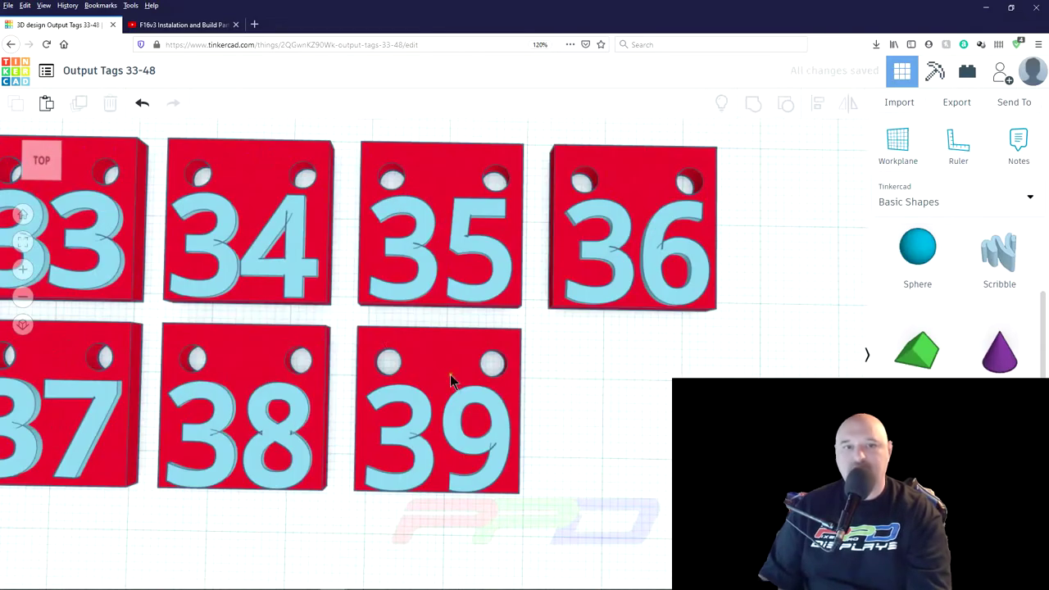
pyautogui.moveTo(540, 131); pyautogui.dragTo(774, 367)
pyautogui.hotkey('ctrl', 'd')
pyautogui.press('Down')
pyautogui.press('Down')
pyautogui.press('Down')
pyautogui.press('Down')
pyautogui.press('Down')
pyautogui.press('Down')
pyautogui.press('Down')
pyautogui.press('Down')
pyautogui.press('Down')
pyautogui.press('Down')
pyautogui.press('Down')
pyautogui.press('Down')
pyautogui.press('Down')
pyautogui.press('Down')
pyautogui.press('Down')
pyautogui.press('Down')
pyautogui.press('Down')
pyautogui.press('Down')
pyautogui.press('Down')
pyautogui.press('Down')
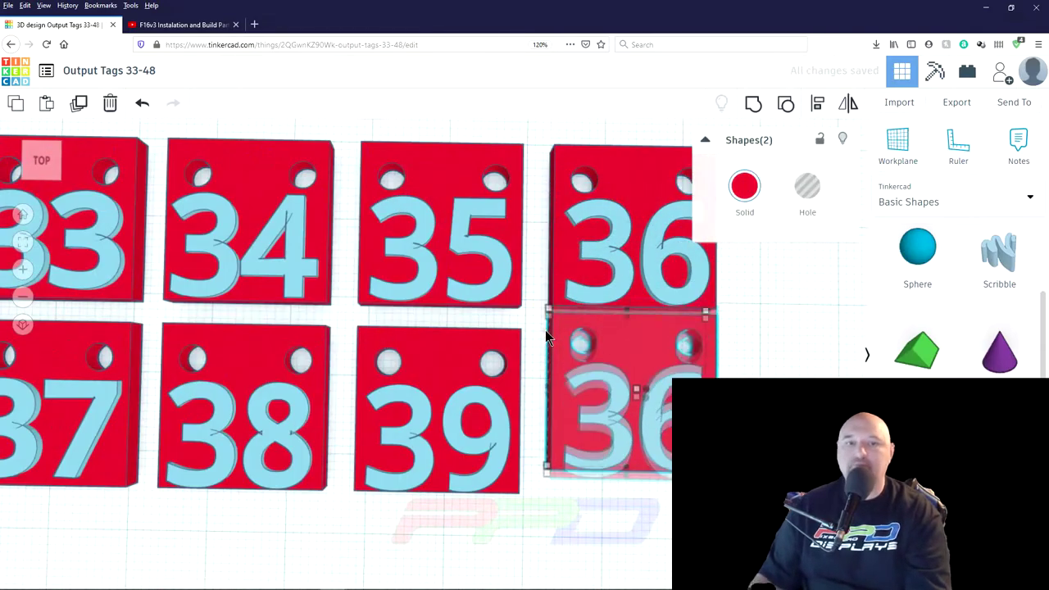
pyautogui.click(606, 409)
pyautogui.doubleClick(752, 259)
pyautogui.write('40')
pyautogui.click(574, 532)
# Step: Duplicate tag 37 into a third row beneath it
pyautogui.moveTo(123, 369); pyautogui.dragTo(410, 295, button='middle')
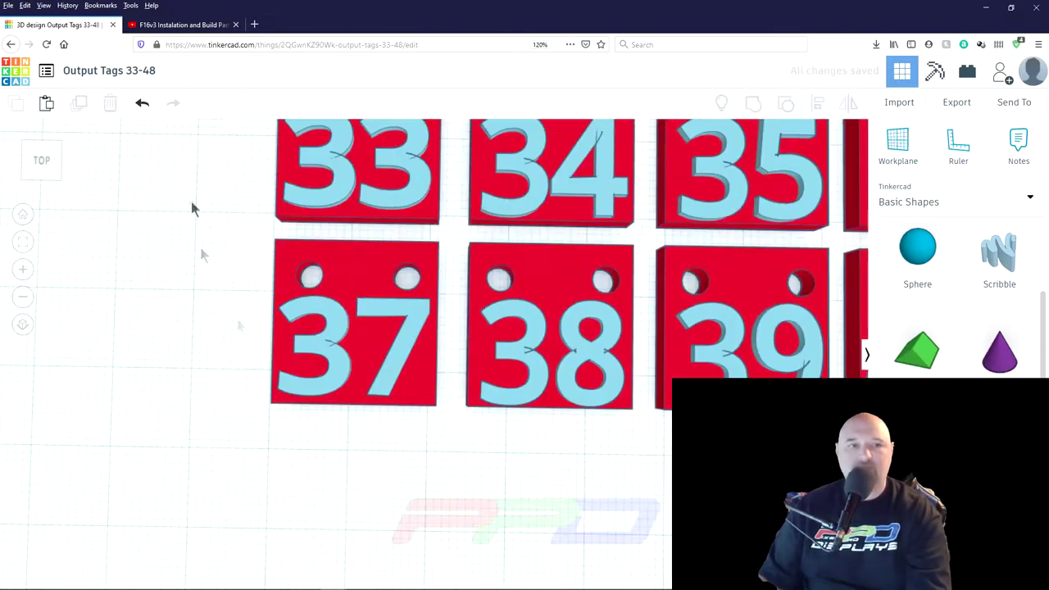
pyautogui.moveTo(193, 209); pyautogui.dragTo(451, 429)
pyautogui.hotkey('ctrl', 'd')
pyautogui.press('Down')
pyautogui.press('Down')
pyautogui.press('Down')
pyautogui.press('Down')
pyautogui.press('Down')
pyautogui.press('Down')
pyautogui.press('Down')
pyautogui.press('Down')
pyautogui.press('Down')
pyautogui.press('Down')
pyautogui.press('Down')
pyautogui.press('Down')
pyautogui.press('Down')
pyautogui.press('Down')
pyautogui.press('Down')
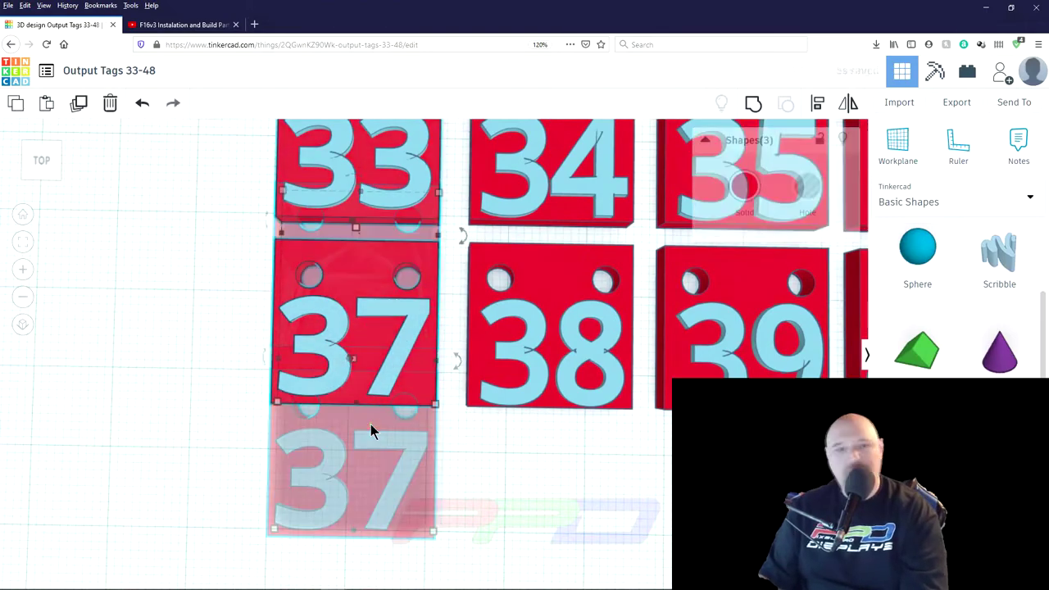
pyautogui.hotkey('ctrl', 'z')
pyautogui.hotkey('ctrl', 'd')
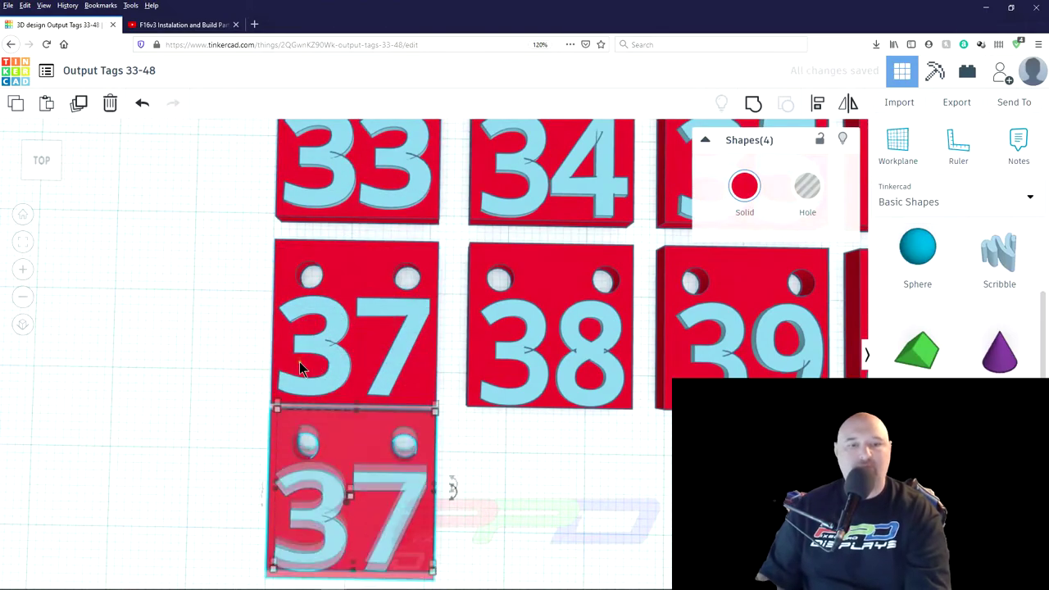
pyautogui.scroll(-2, 300, 363)
pyautogui.click(360, 368)
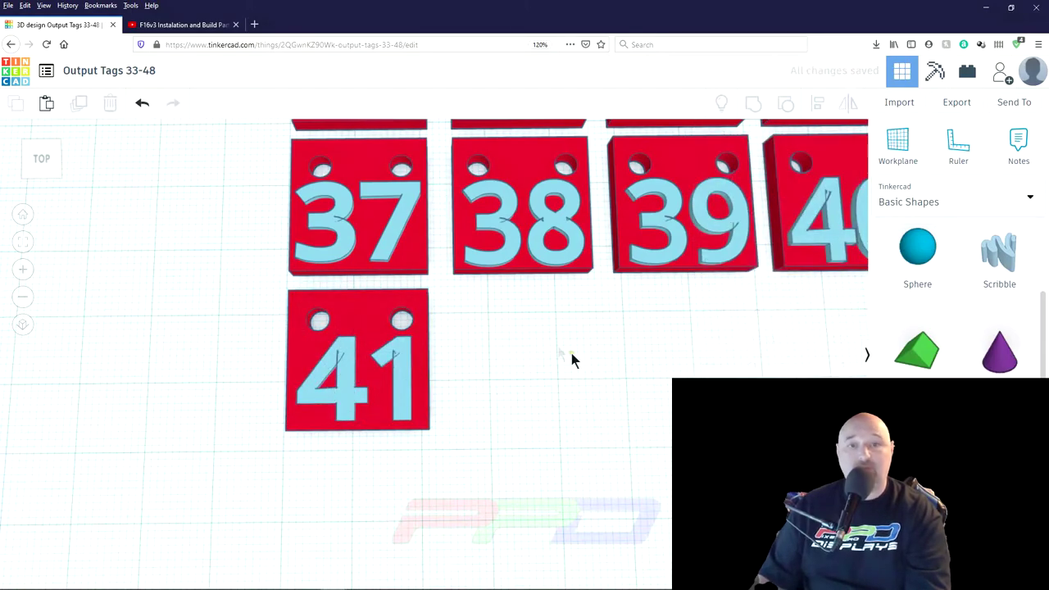
# Step: Duplicate tag 38 below it and change the copy's number to 42
pyautogui.moveTo(596, 325); pyautogui.dragTo(476, 245)
pyautogui.hotkey('ctrl', 'd')
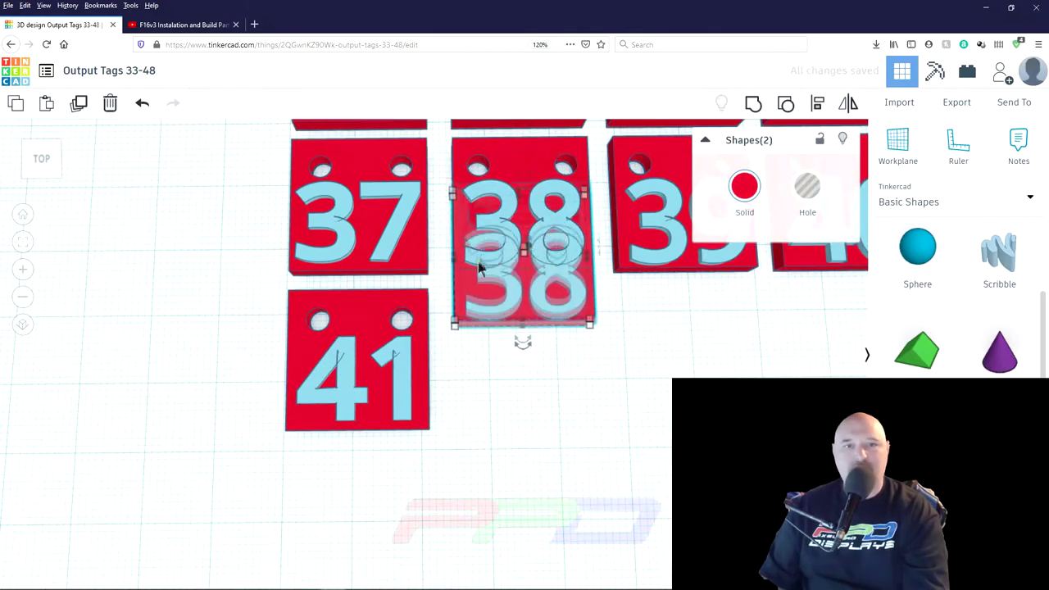
pyautogui.click(508, 376)
pyautogui.doubleClick(713, 257)
pyautogui.write('4')
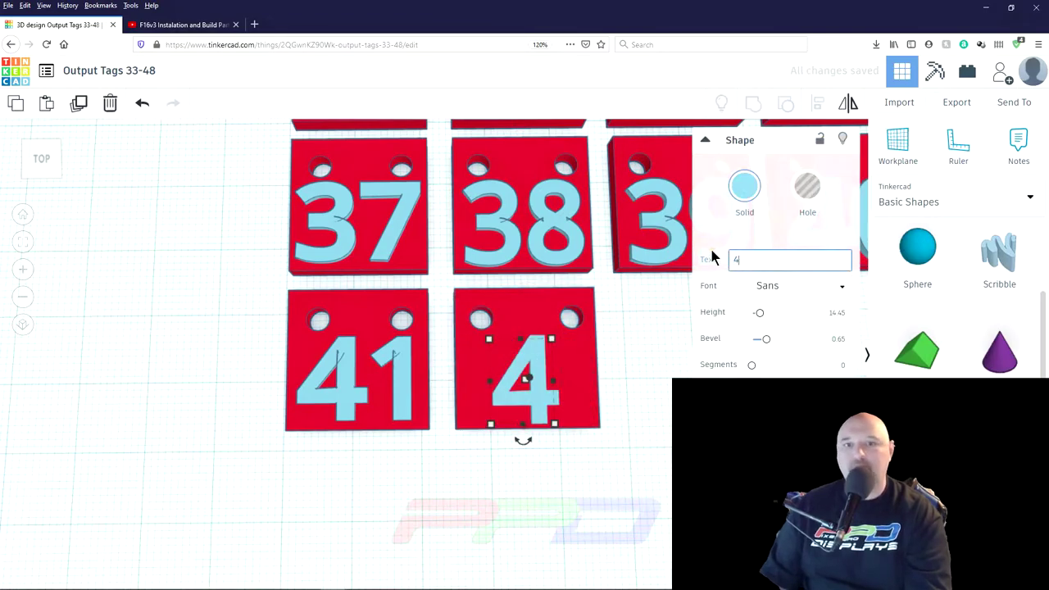
pyautogui.write('2')
# Step: Duplicate tag 39 below it and change the copy's number to 43
pyautogui.moveTo(794, 294); pyautogui.dragTo(620, 327, button='middle')
pyautogui.click(481, 256)
pyautogui.hotkey('ctrl', 'd')
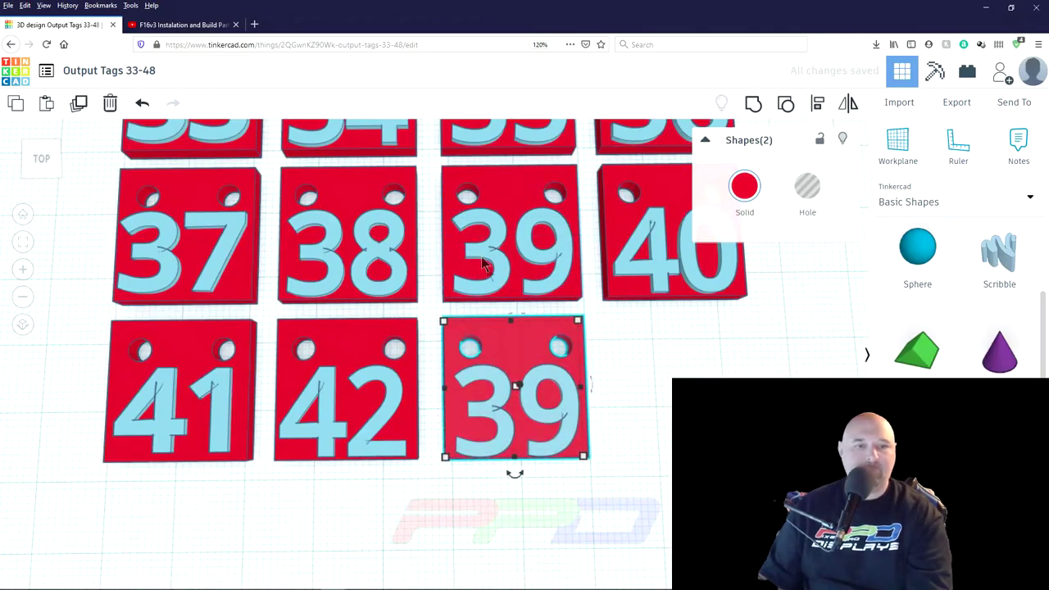
pyautogui.click(574, 410)
pyautogui.doubleClick(733, 259)
pyautogui.write('43')
pyautogui.click(623, 426)
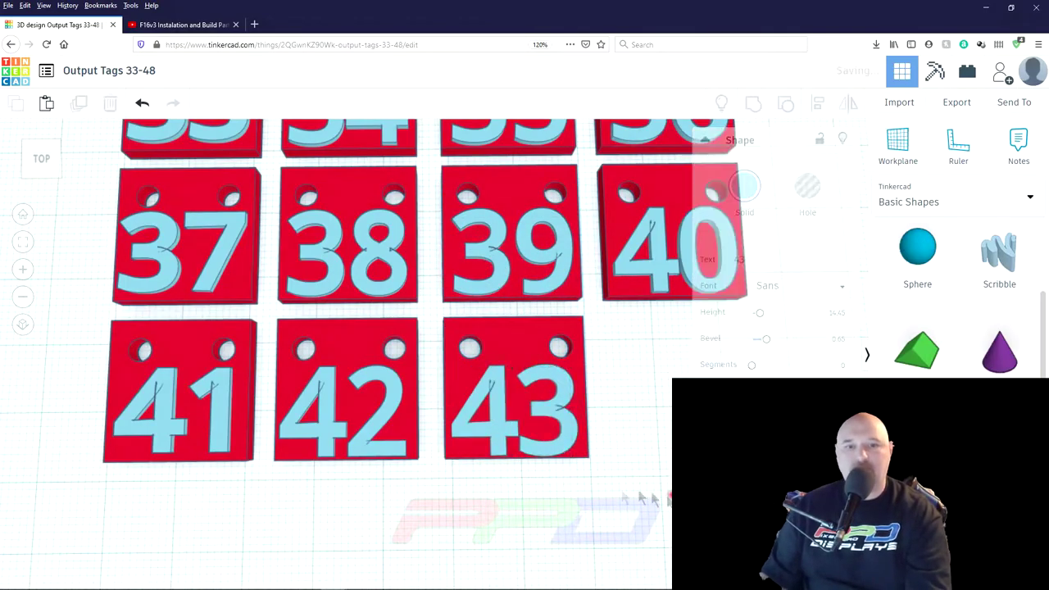
# Step: Duplicate tag 40 and drag the copy below it beside tag 43
pyautogui.moveTo(614, 438); pyautogui.dragTo(528, 484, button='middle')
pyautogui.click(516, 214)
pyautogui.hotkey('ctrl', 'd')
pyautogui.moveTo(578, 278); pyautogui.dragTo(583, 423)
# Step: Change the tag 40 copy's number to 44 and reduce its bevel
pyautogui.click(605, 463)
pyautogui.doubleClick(733, 259)
pyautogui.write('44')
pyautogui.click(369, 515)
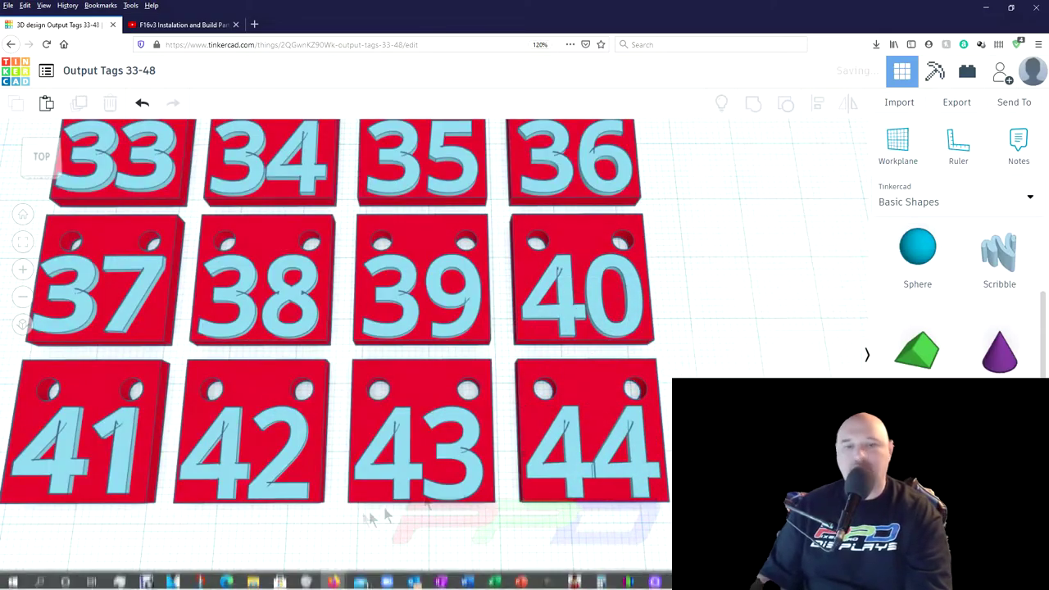
pyautogui.moveTo(550, 533); pyautogui.dragTo(344, 479, button='right')
pyautogui.click(492, 459)
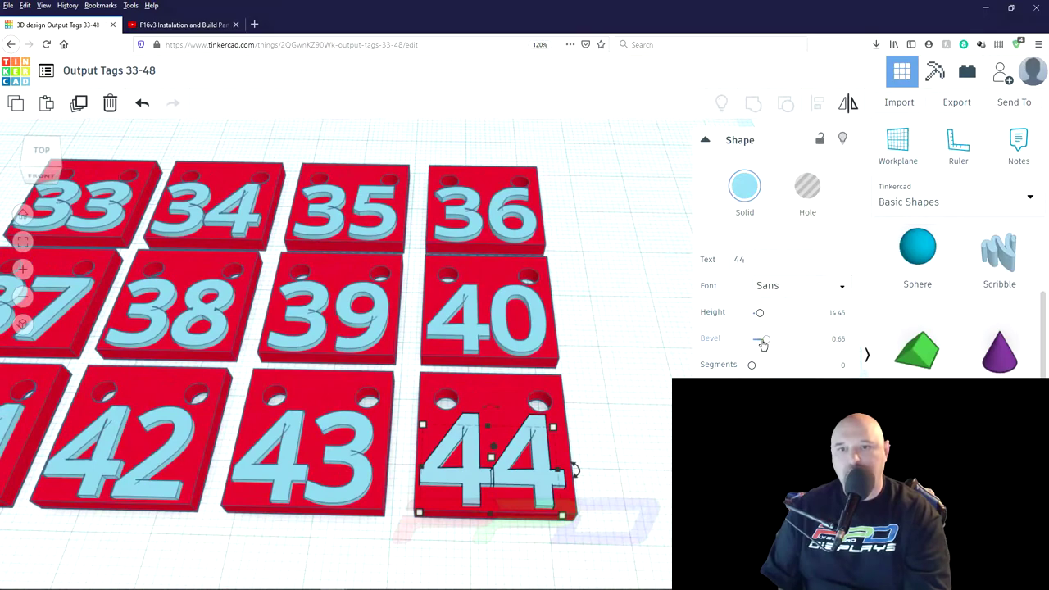
pyautogui.moveTo(772, 346); pyautogui.dragTo(757, 340)
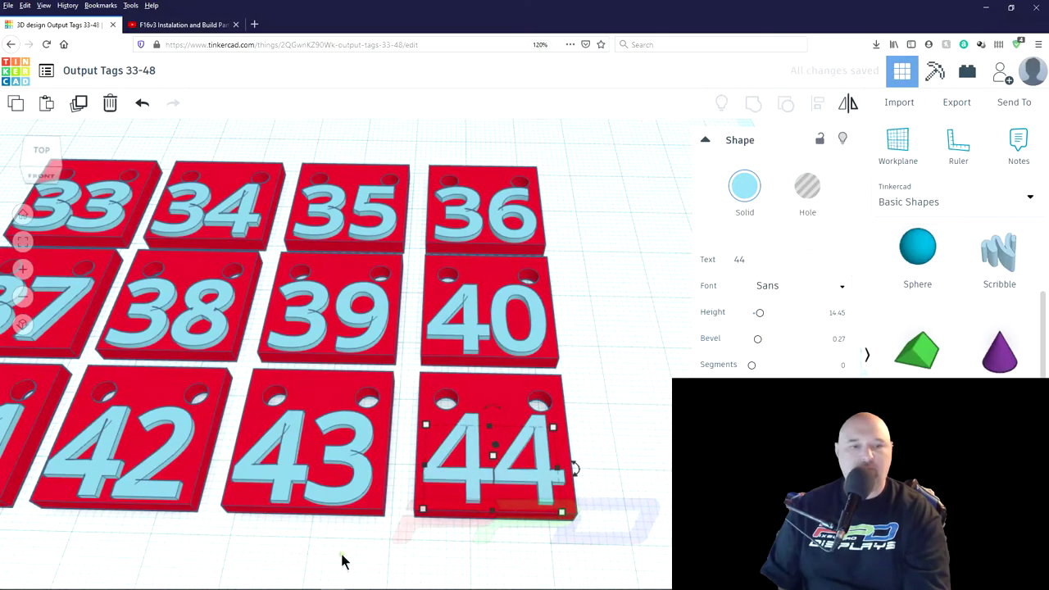
pyautogui.moveTo(339, 557); pyautogui.dragTo(107, 459, button='right')
pyautogui.scroll(3, 98, 463)
# Step: Duplicate tag 41 below it and change the copy's number to 45
pyautogui.moveTo(98, 464); pyautogui.dragTo(228, 385)
pyautogui.hotkey('ctrl', 'd')
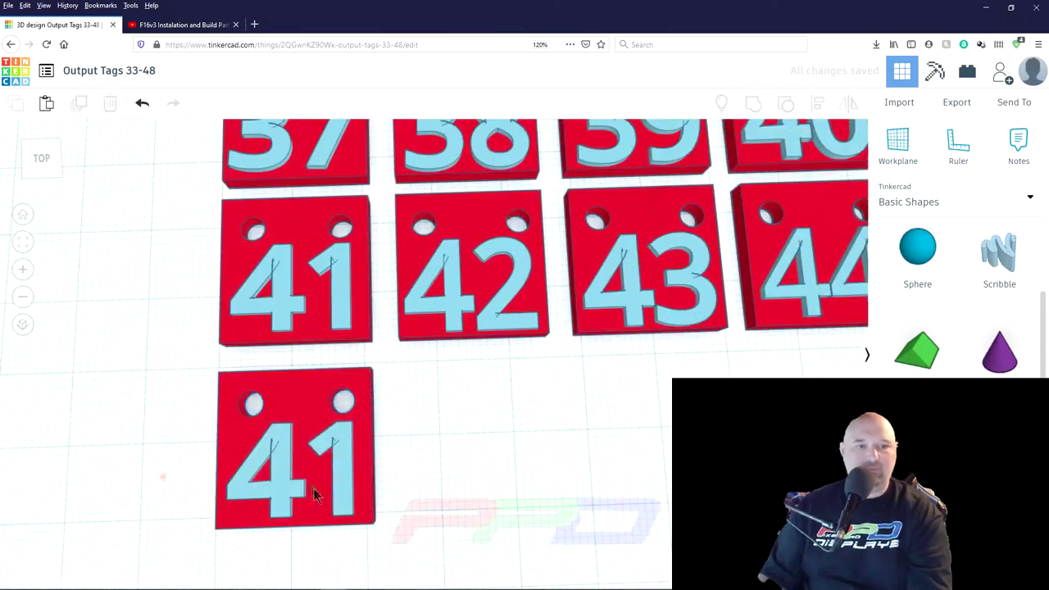
pyautogui.click(316, 492)
pyautogui.doubleClick(756, 261)
pyautogui.write('45')
pyautogui.click(409, 550)
# Step: Duplicate tag 42 below it beside tag 45 and change its number to 46
pyautogui.click(497, 273)
pyautogui.hotkey('ctrl', 'd')
pyautogui.moveTo(497, 273); pyautogui.dragTo(504, 445)
pyautogui.doubleClick(772, 261)
pyautogui.write('46')
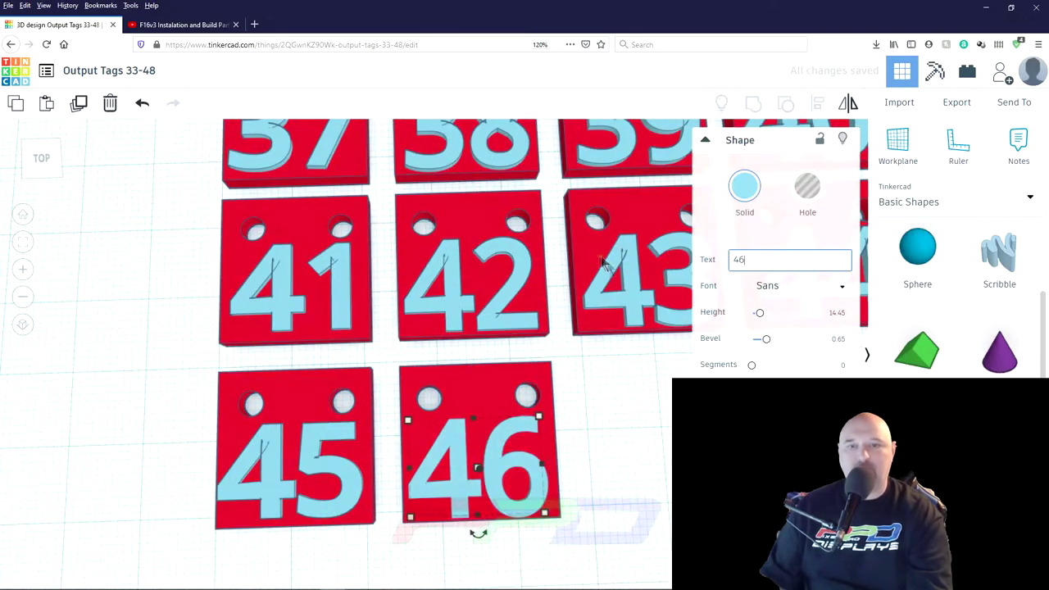
pyautogui.click(627, 279)
# Step: Duplicate tag 43 below it and change the copy's number to 47
pyautogui.keyDown('shift'); pyautogui.click(590, 323); pyautogui.keyUp('shift')
pyautogui.hotkey('ctrl', 'd')
pyautogui.moveTo(631, 320); pyautogui.dragTo(643, 483)
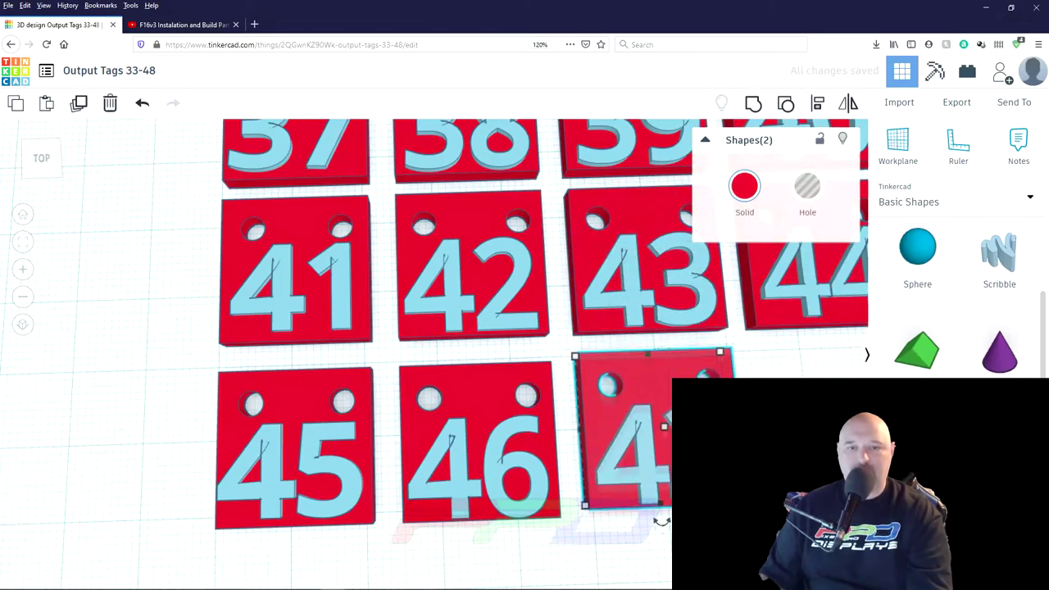
pyautogui.click(638, 557)
pyautogui.click(623, 442)
pyautogui.doubleClick(756, 261)
pyautogui.write('47')
pyautogui.click(639, 557)
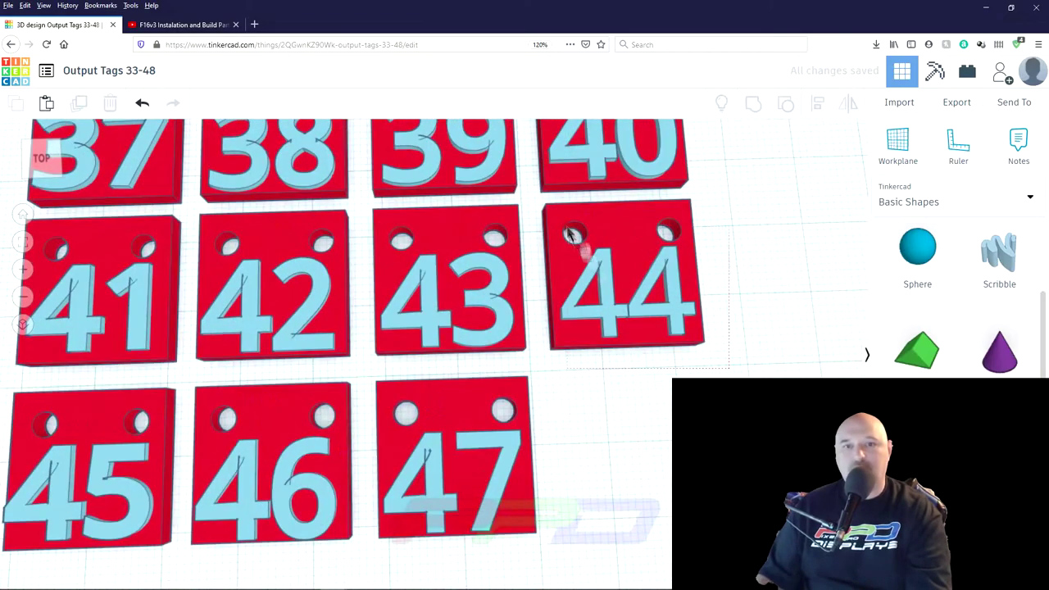
# Step: Duplicate tag 44 below it, change the number to 48, adjust its bevel, and zoom out
pyautogui.click(627, 241)
pyautogui.keyDown('shift'); pyautogui.click(573, 327); pyautogui.keyUp('shift')
pyautogui.hotkey('ctrl', 'd')
pyautogui.moveTo(583, 258); pyautogui.dragTo(584, 430)
pyautogui.click(643, 482)
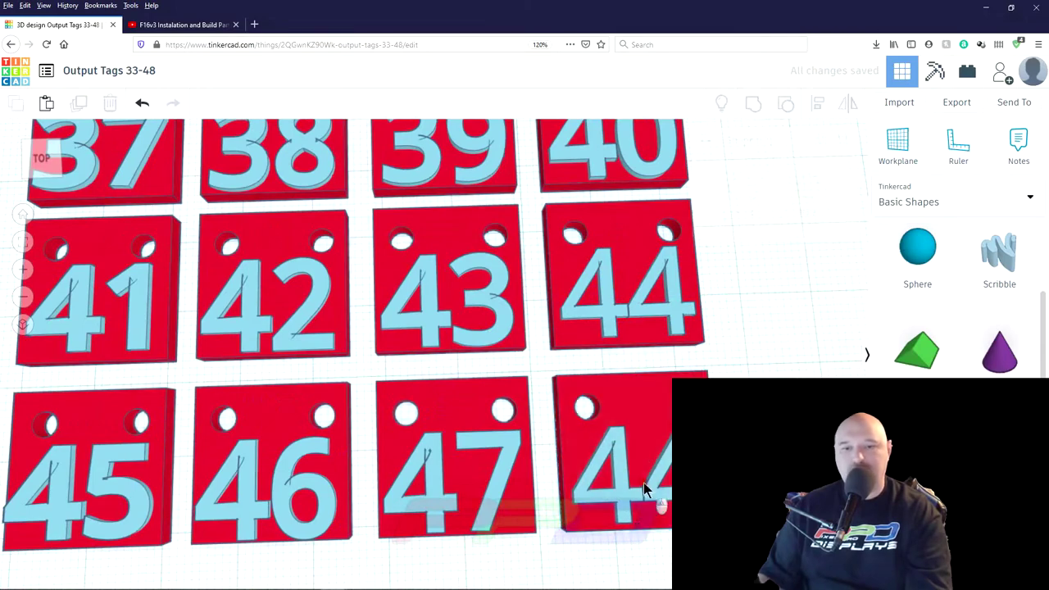
pyautogui.doubleClick(762, 260)
pyautogui.write('48')
pyautogui.moveTo(757, 338)
pyautogui.mouseDown()
pyautogui.moveTo(778, 353)
pyautogui.moveTo(769, 339)
pyautogui.mouseUp()
pyautogui.click(497, 533)
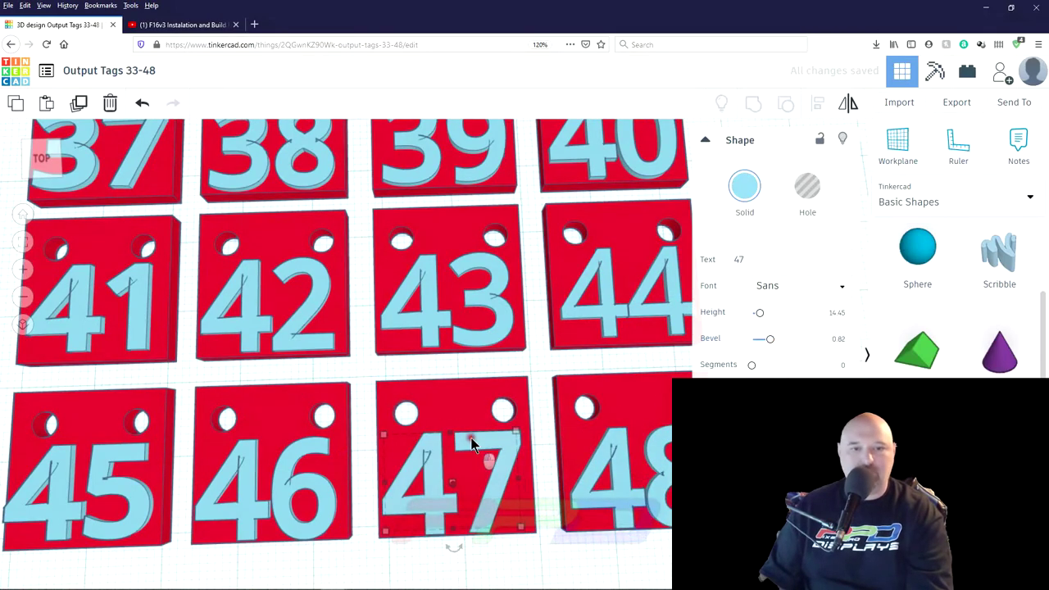
pyautogui.scroll(-3, 369, 540)
pyautogui.scroll(-3, 313, 516)
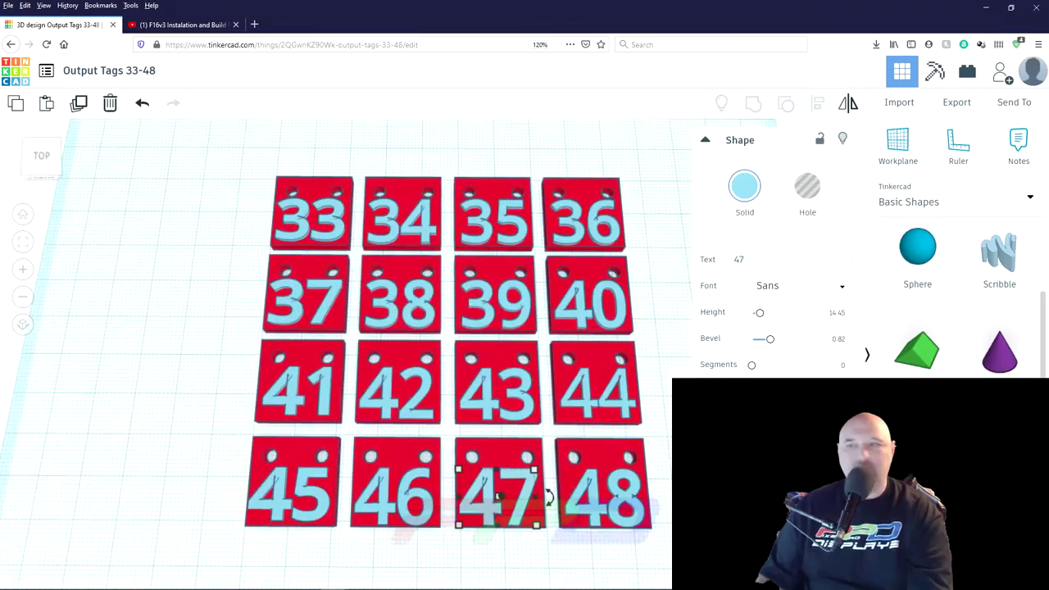
pyautogui.press('Escape')
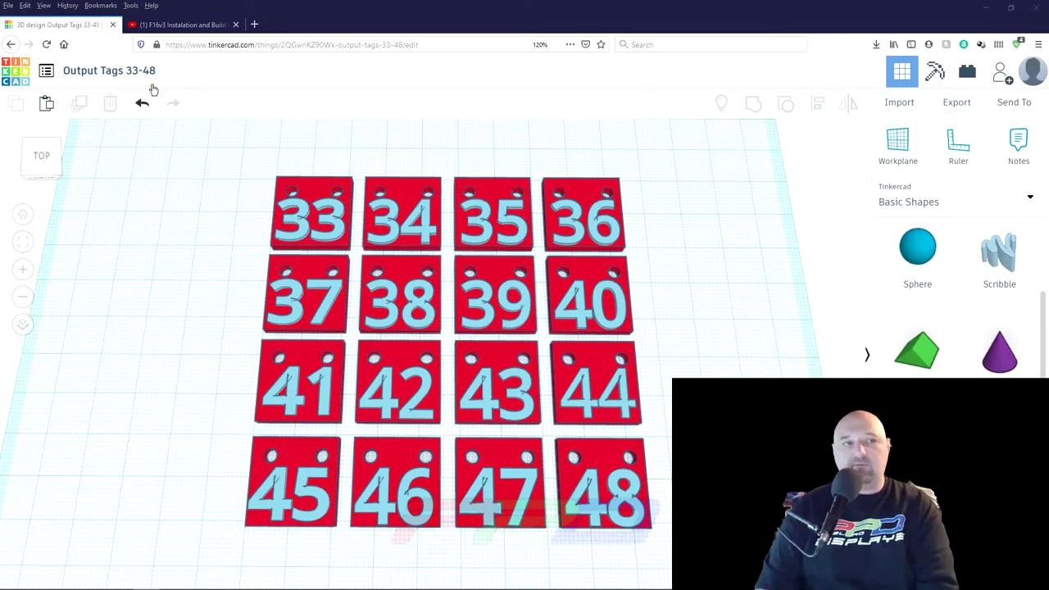
# Step: Export the whole design as 'Output Tags 33-48.stl' and dismiss the browser download prompt
pyautogui.click(963, 104)
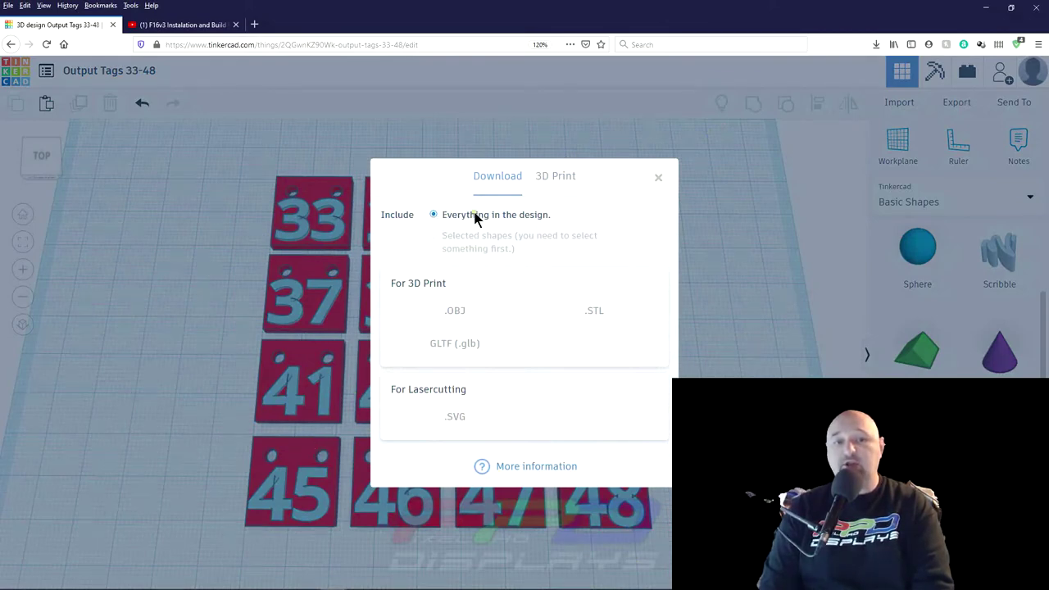
pyautogui.click(601, 315)
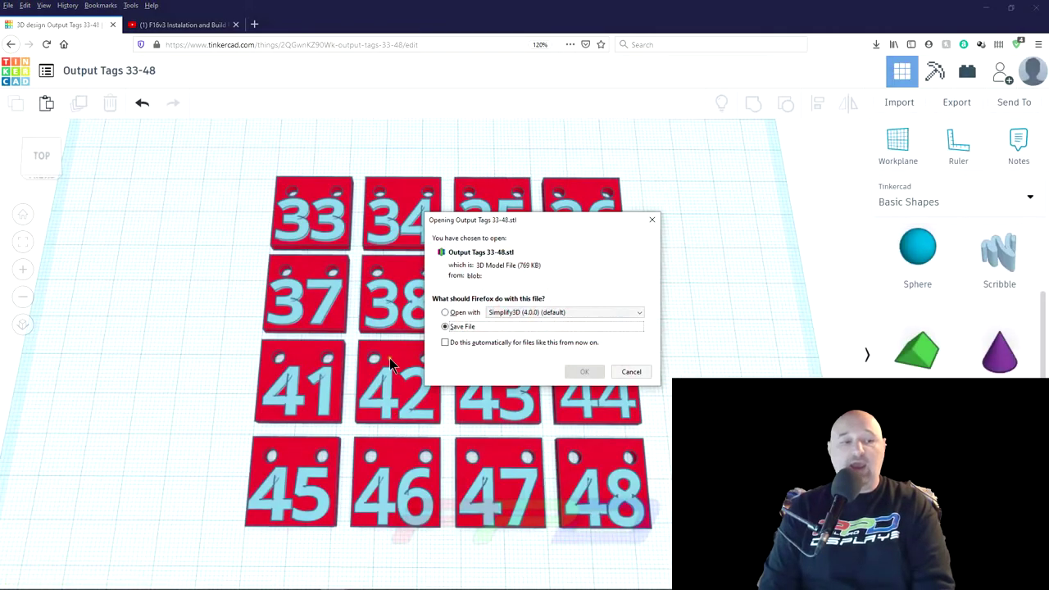
pyautogui.moveTo(497, 213); pyautogui.dragTo(545, 105)
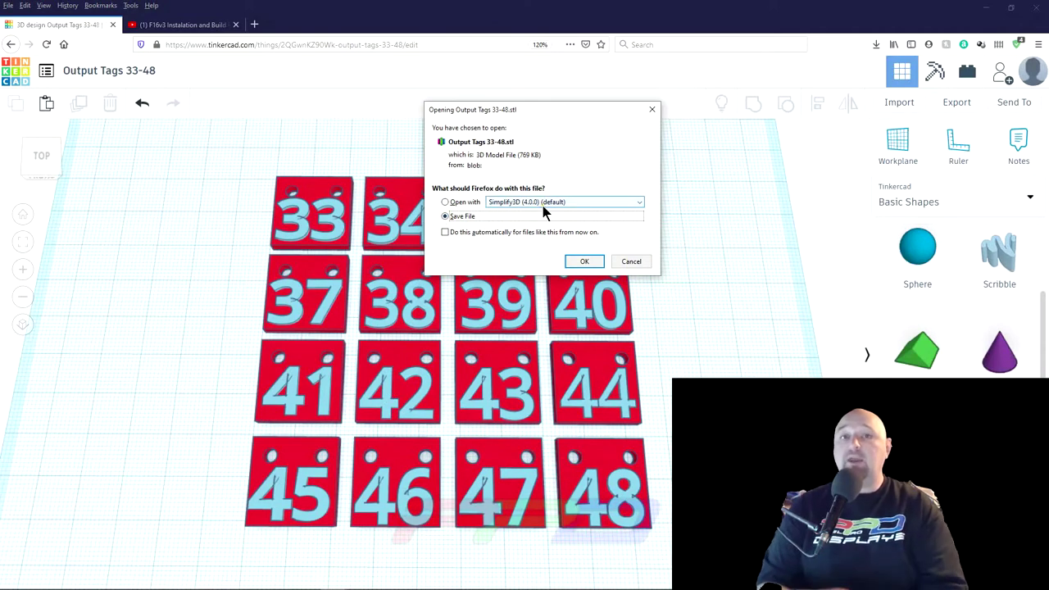
pyautogui.click(631, 261)
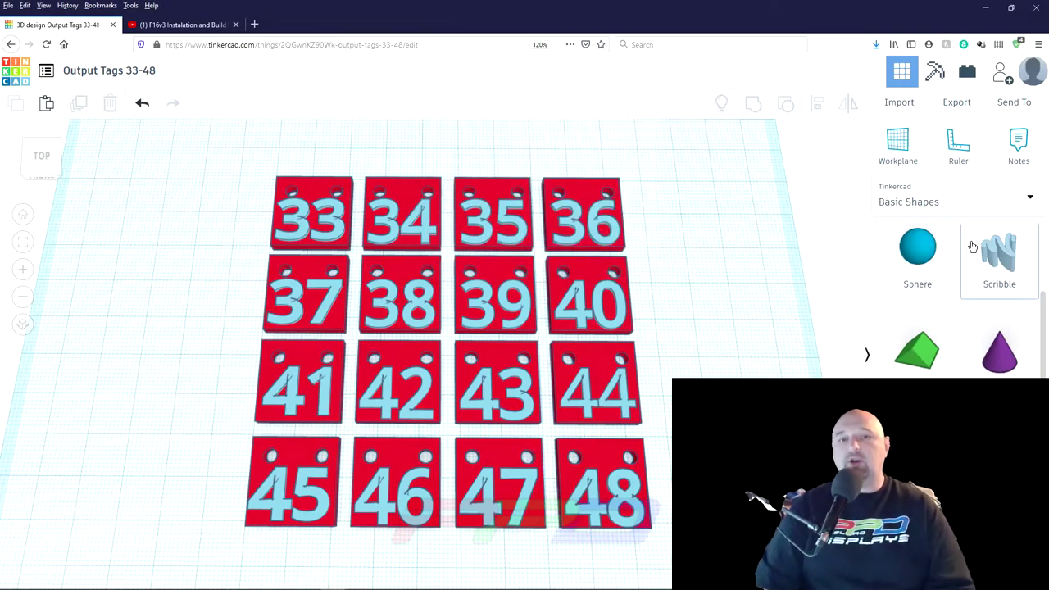